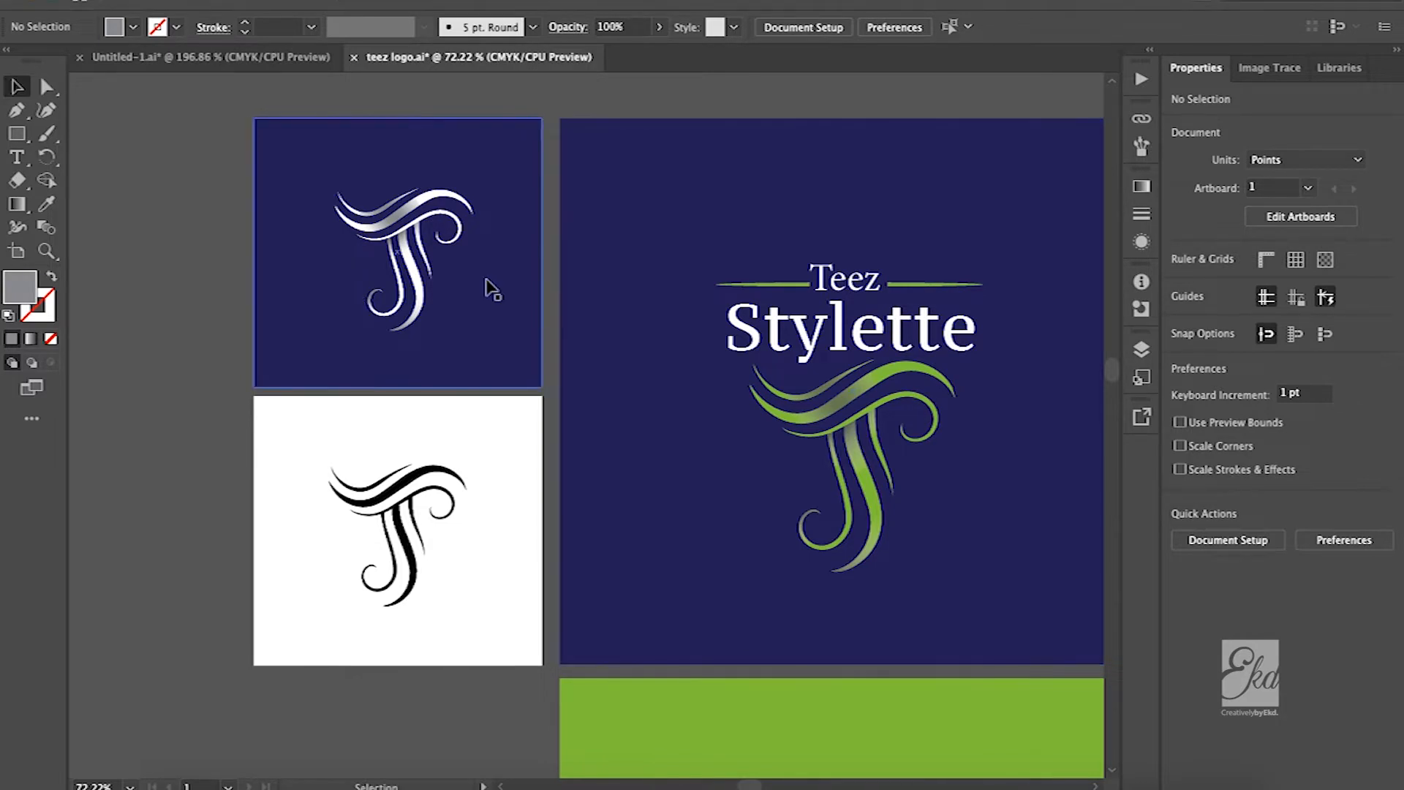
# Add the point text "TEEZ STYLETTE" on the empty canvas beside the navy monogram square
pyautogui.scroll(3, 486, 284)
pyautogui.hscroll(5, 492, 304)
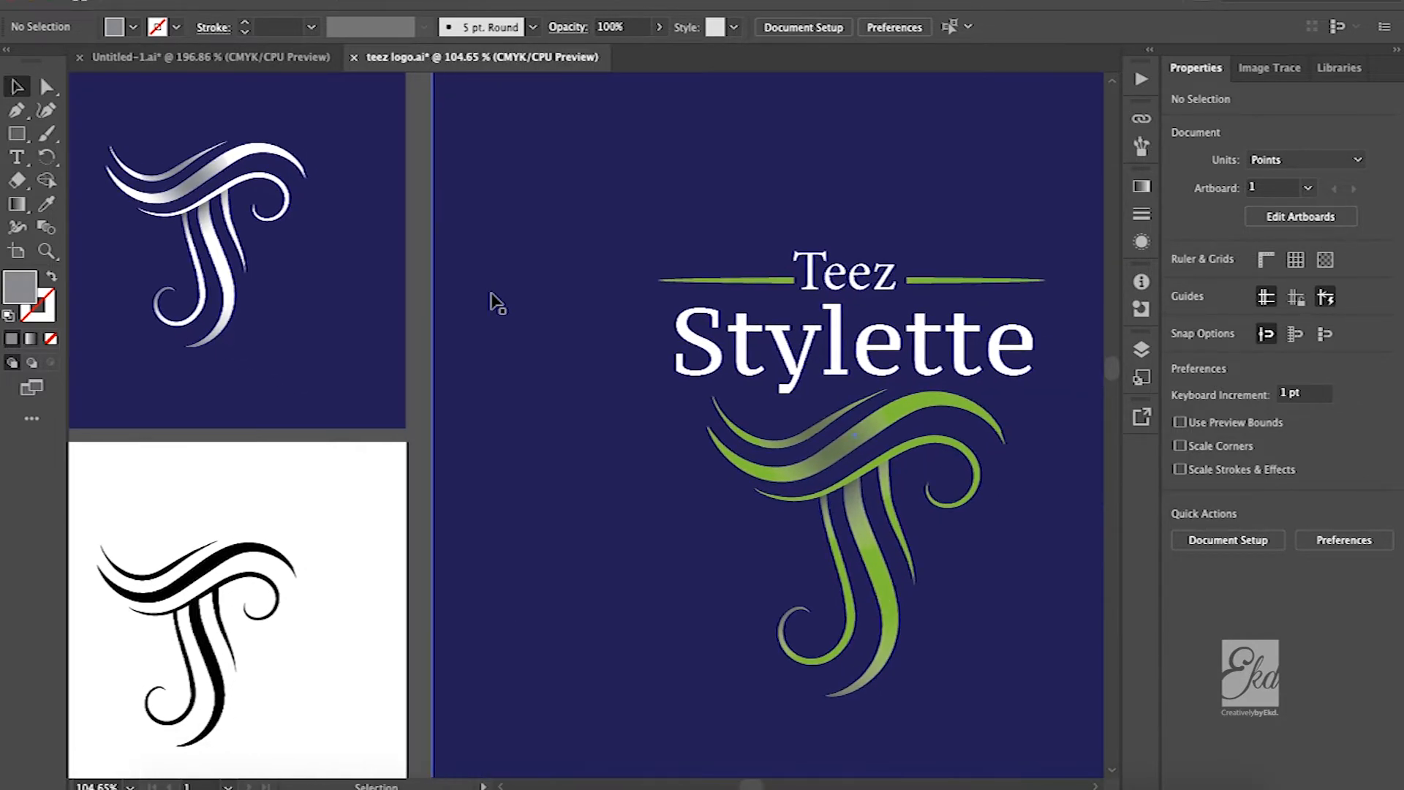
pyautogui.hscroll(-7, 812, 343)
pyautogui.scroll(2, 665, 355)
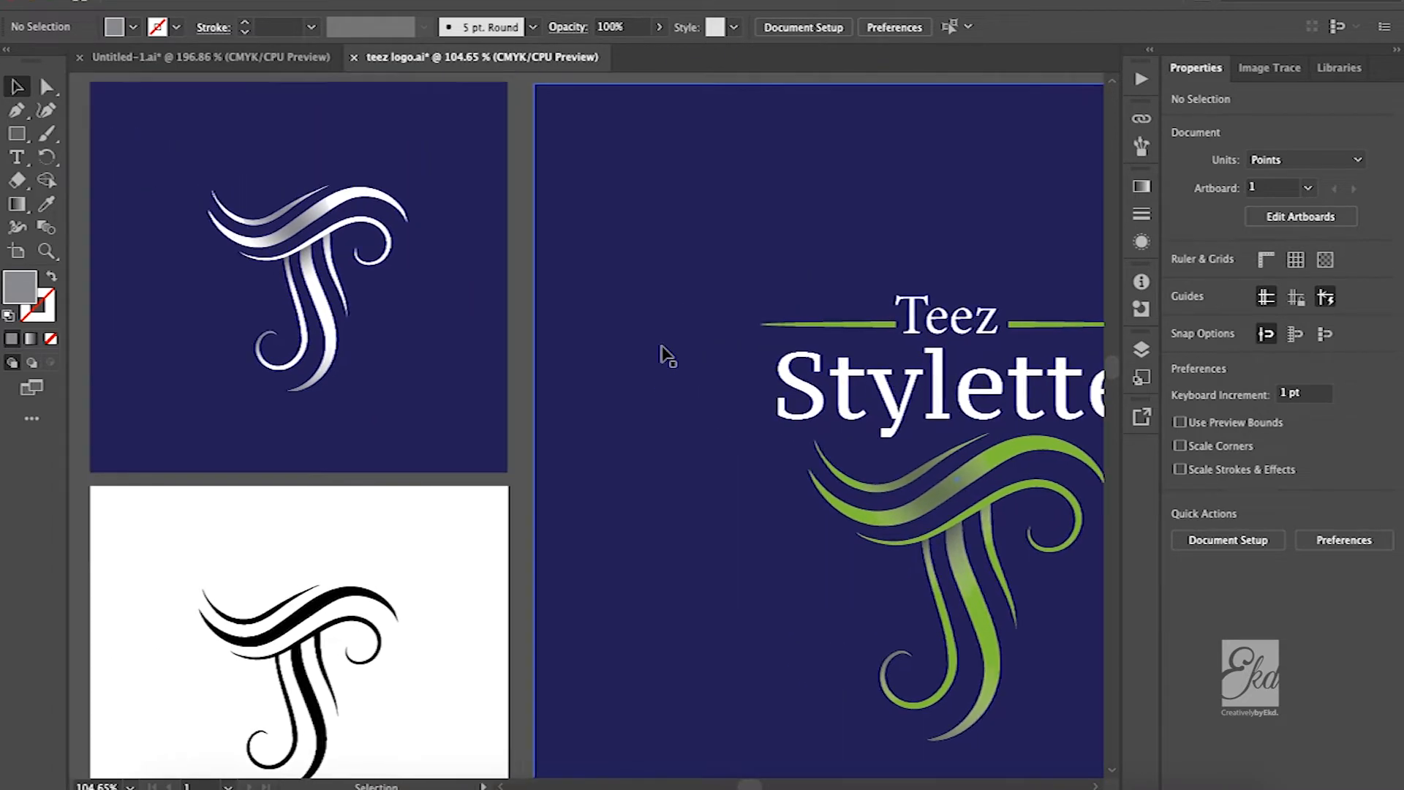
pyautogui.hscroll(-5, 607, 328)
pyautogui.scroll(-1, 607, 328)
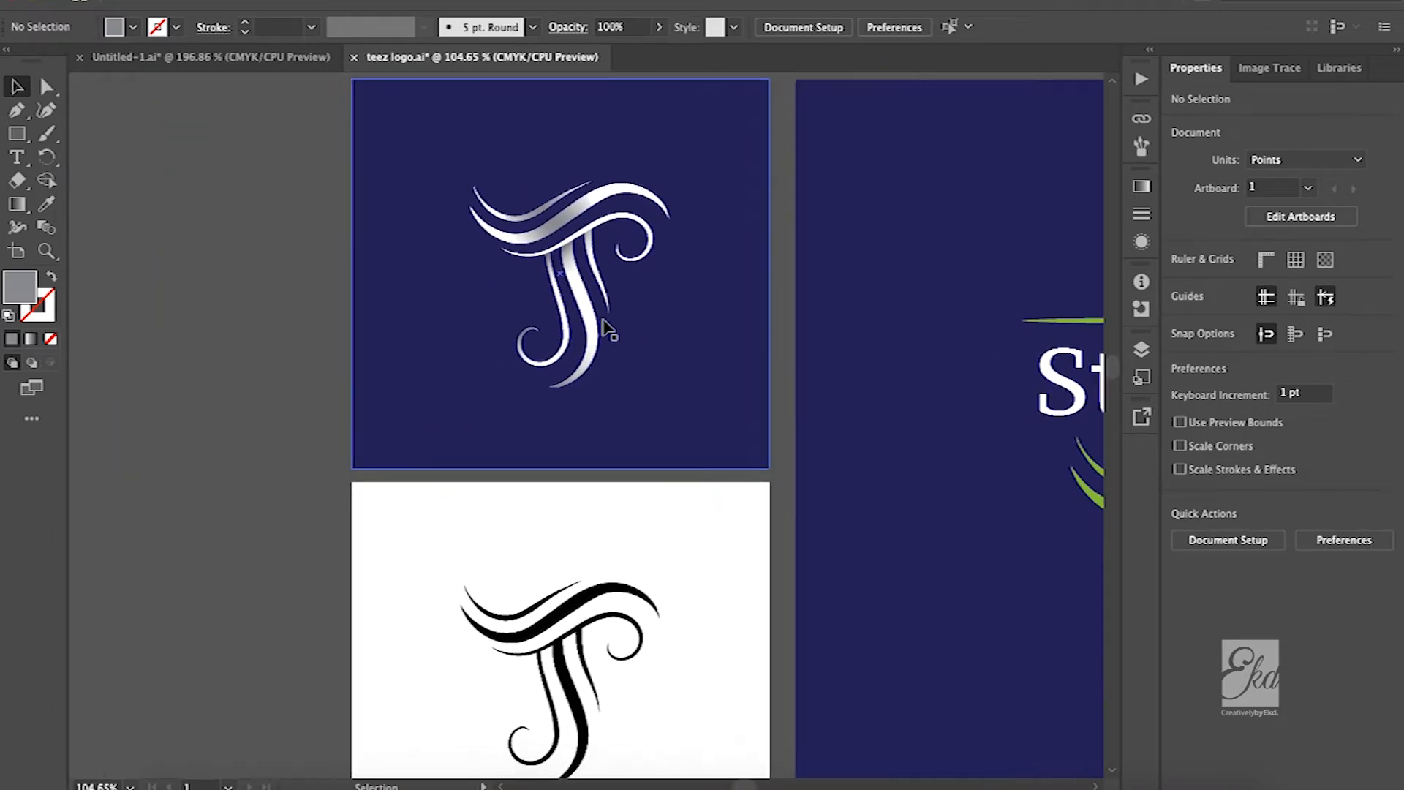
pyautogui.press('t')
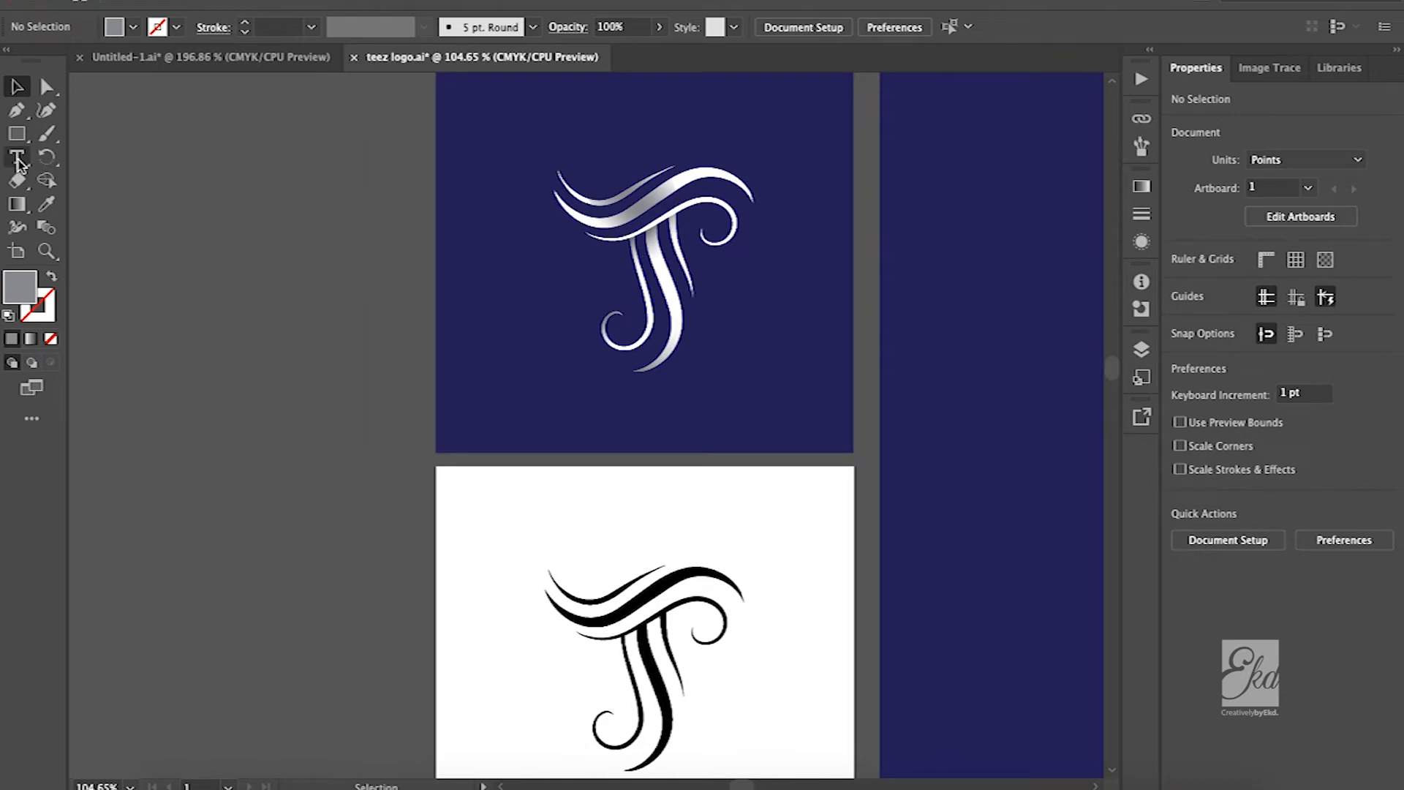
pyautogui.click(190, 282)
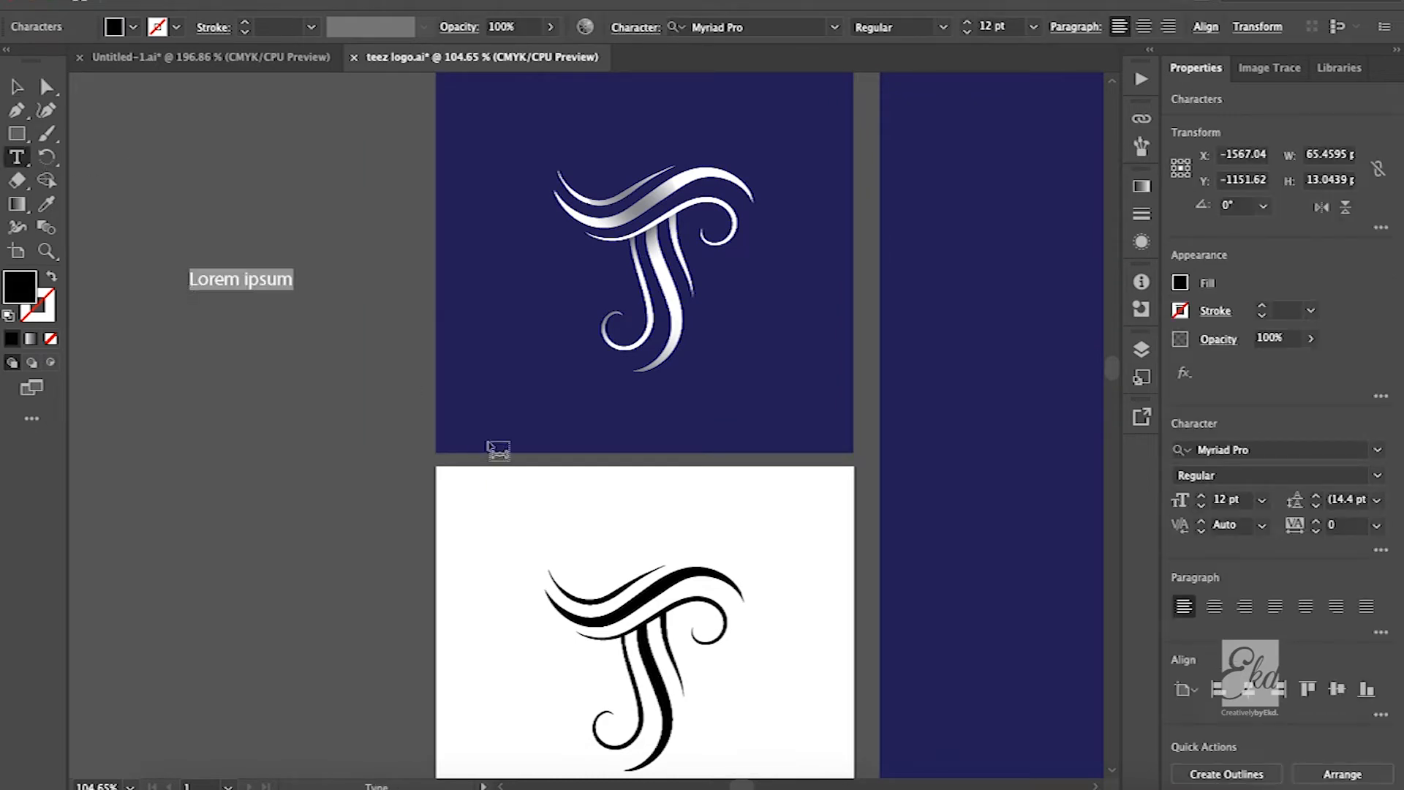
pyautogui.write('TEEZ')
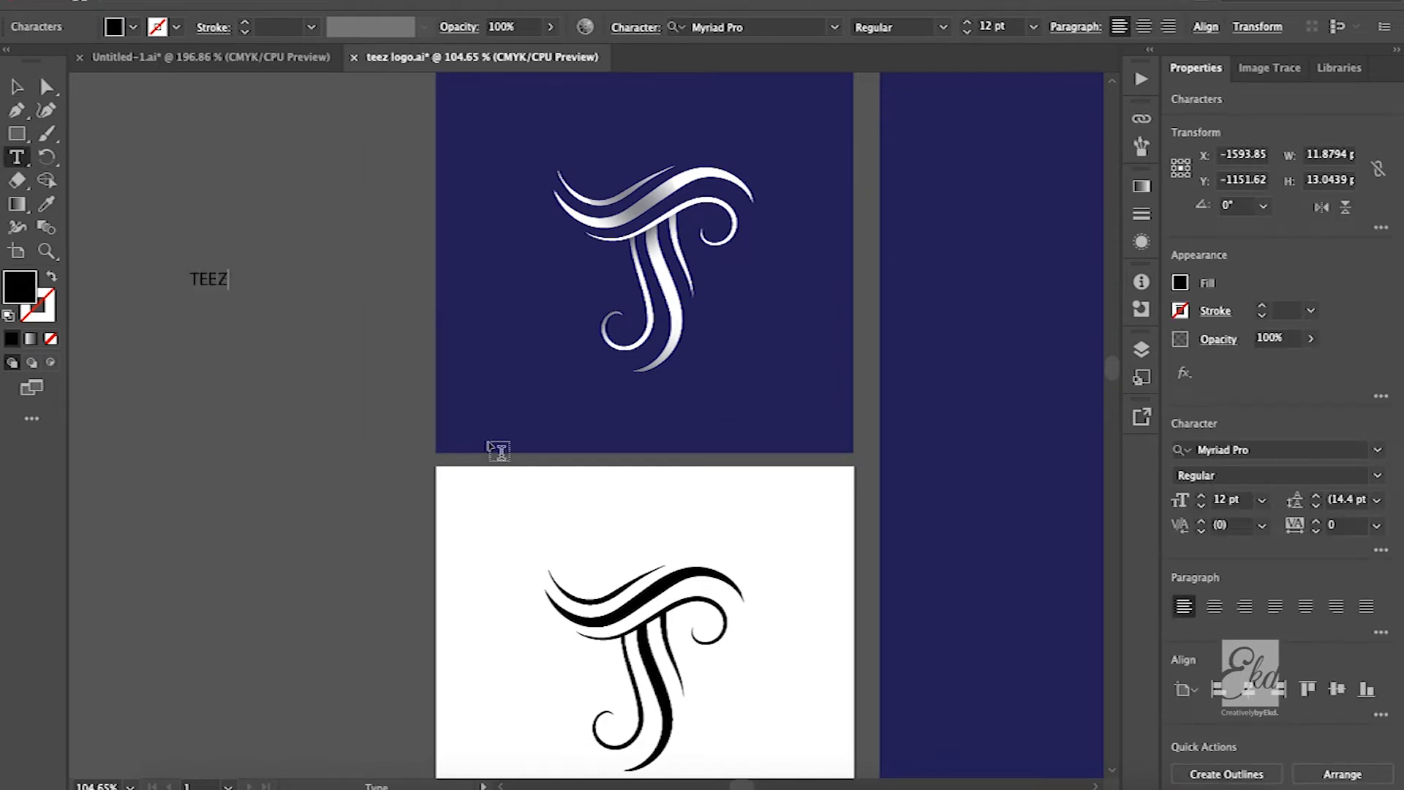
pyautogui.write(' STYLETTE')
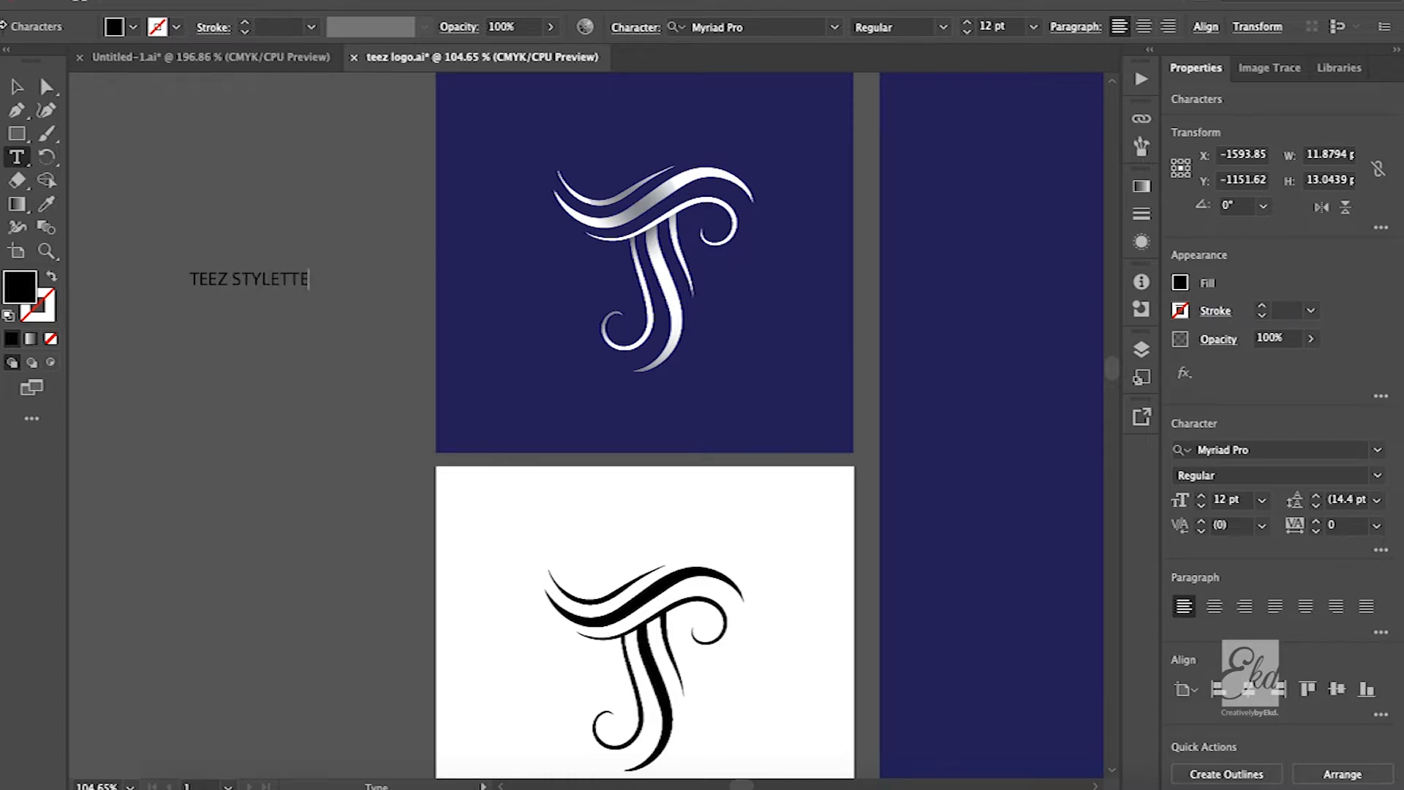
# Enlarge the TEEZ STYLETTE text to about 21.4 pt and move it lower beside the navy square
pyautogui.click(15, 87)
pyautogui.moveTo(311, 289); pyautogui.dragTo(401, 358)
pyautogui.moveTo(317, 301); pyautogui.dragTo(274, 386)
# Compare the white monogram on the navy square with the plain TEEZ STYLETTE text beside it
pyautogui.hscroll(2, 602, 455)
pyautogui.scroll(1, 601, 455)
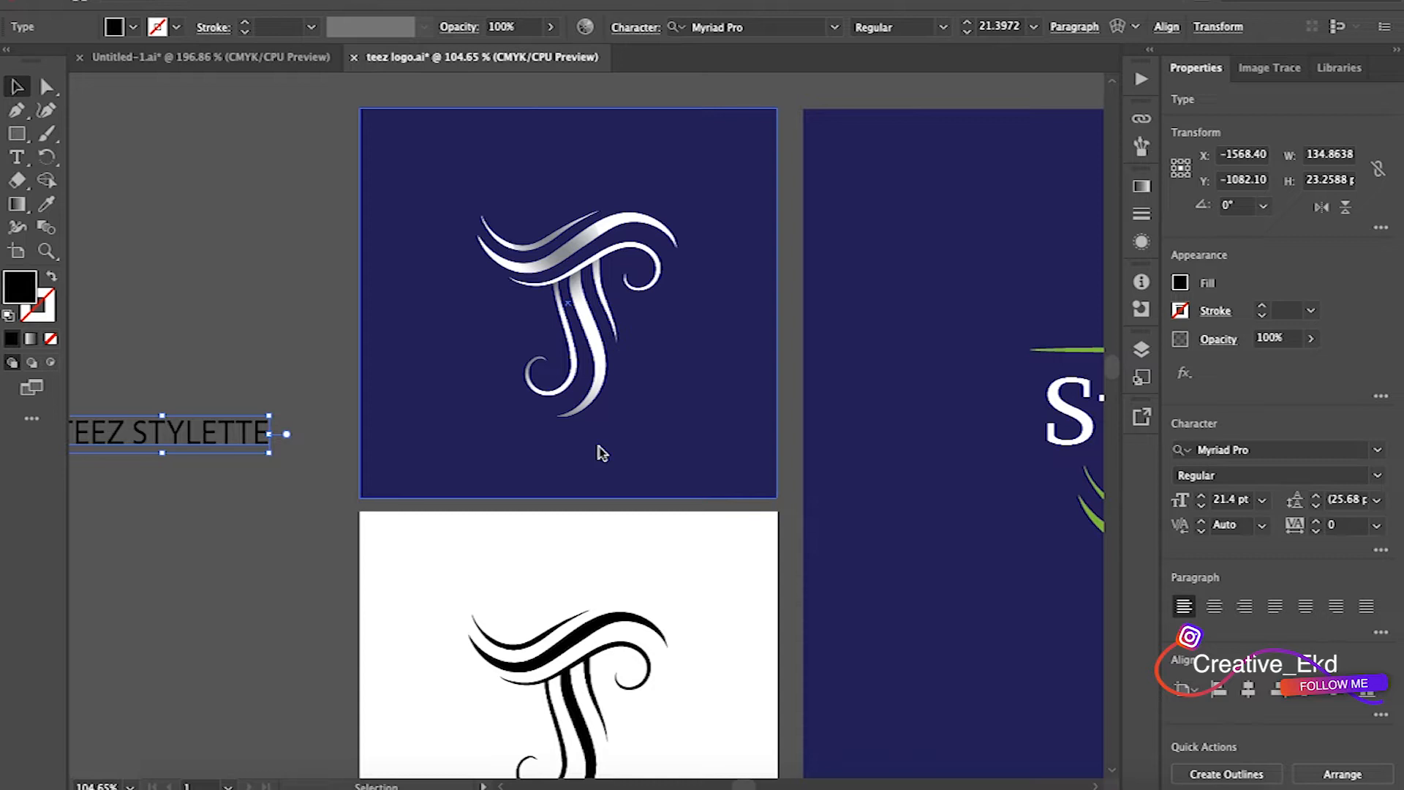
pyautogui.scroll(3, 600, 452)
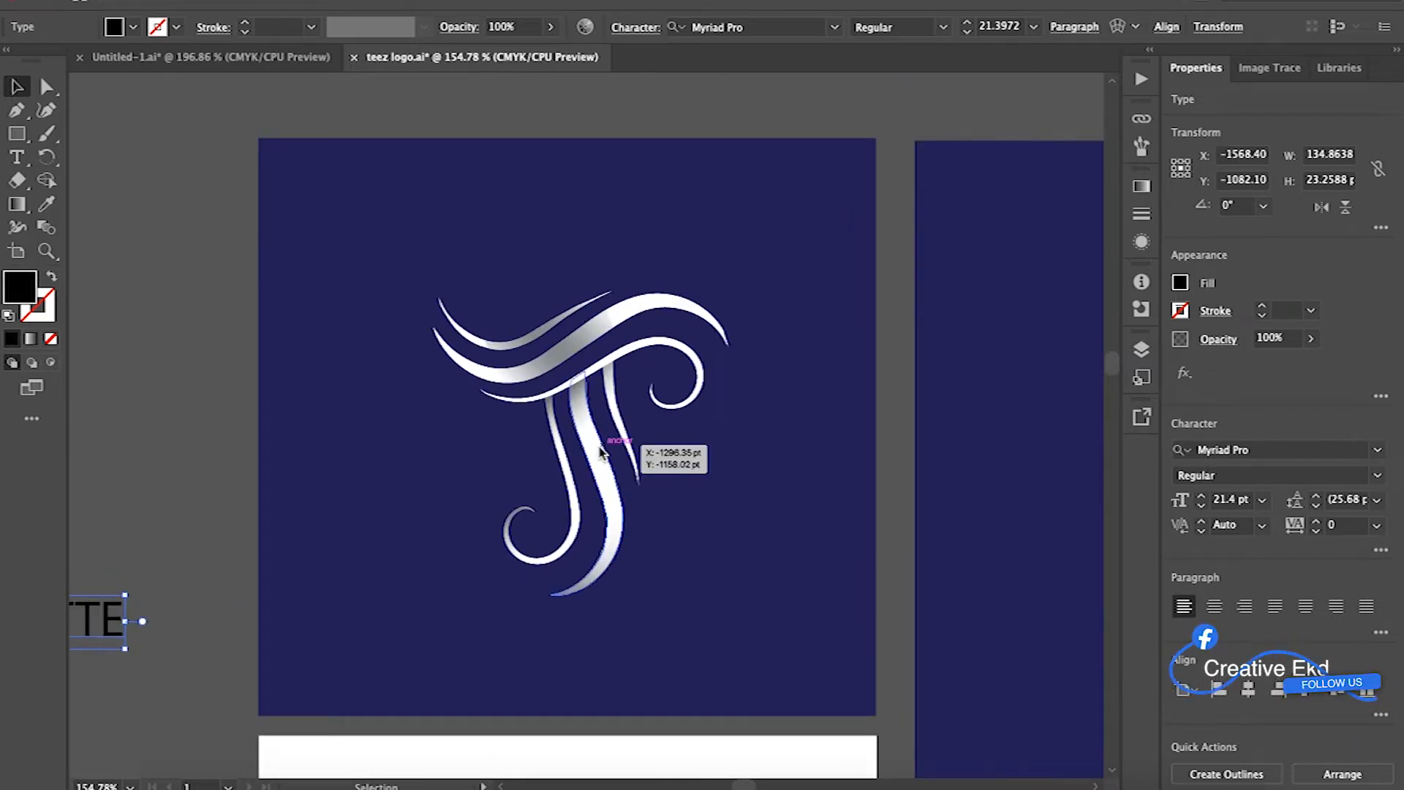
pyautogui.scroll(3, 600, 452)
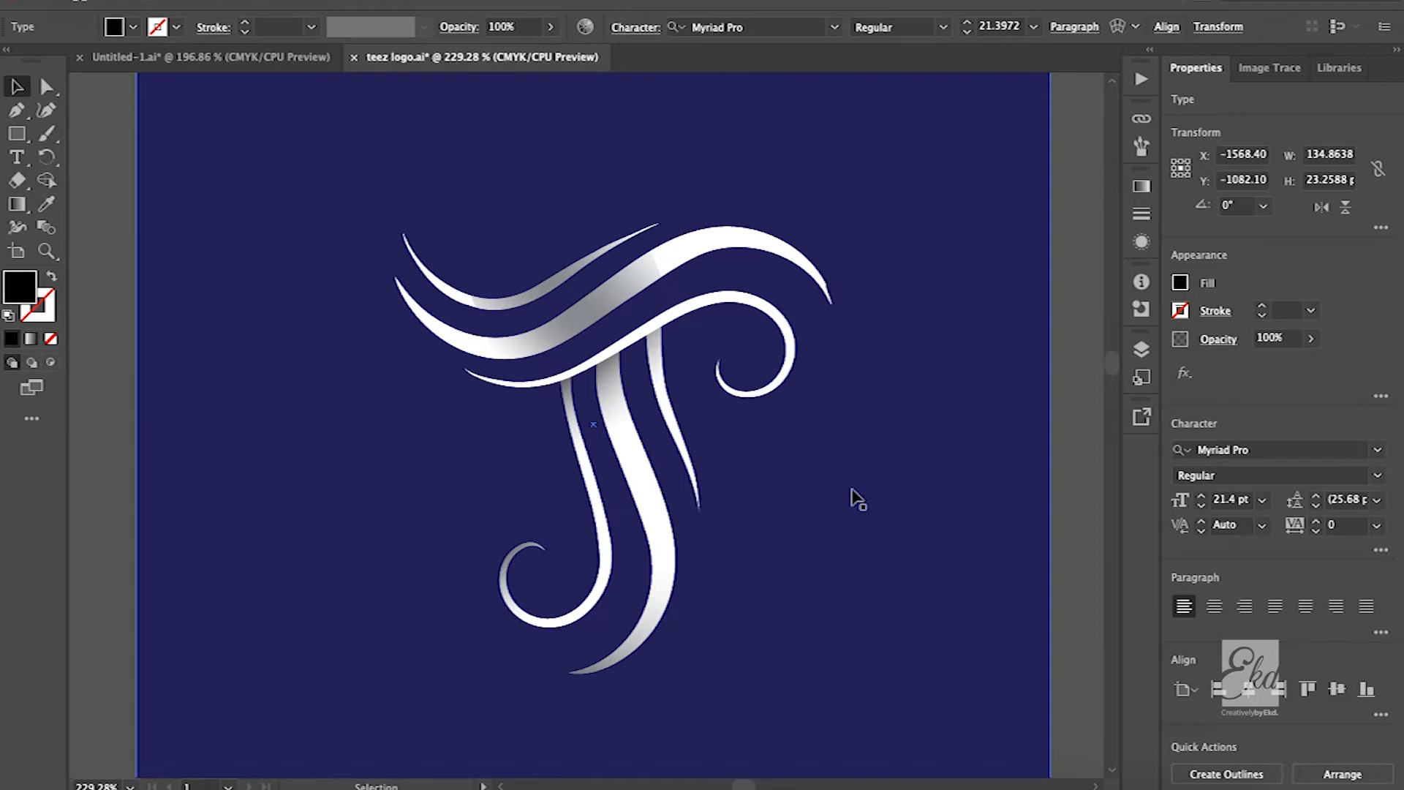
pyautogui.hscroll(-10, 858, 500)
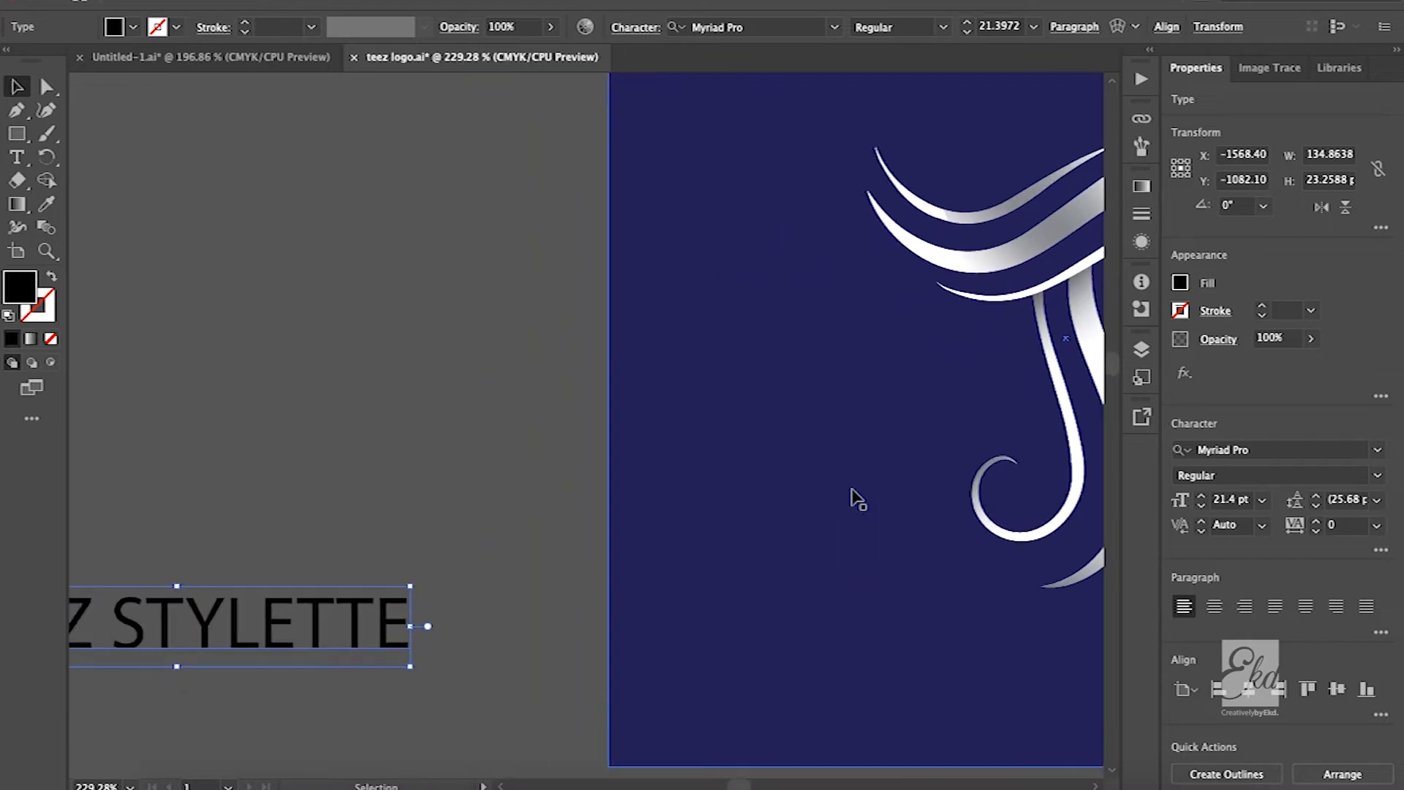
pyautogui.hscroll(-5, 857, 500)
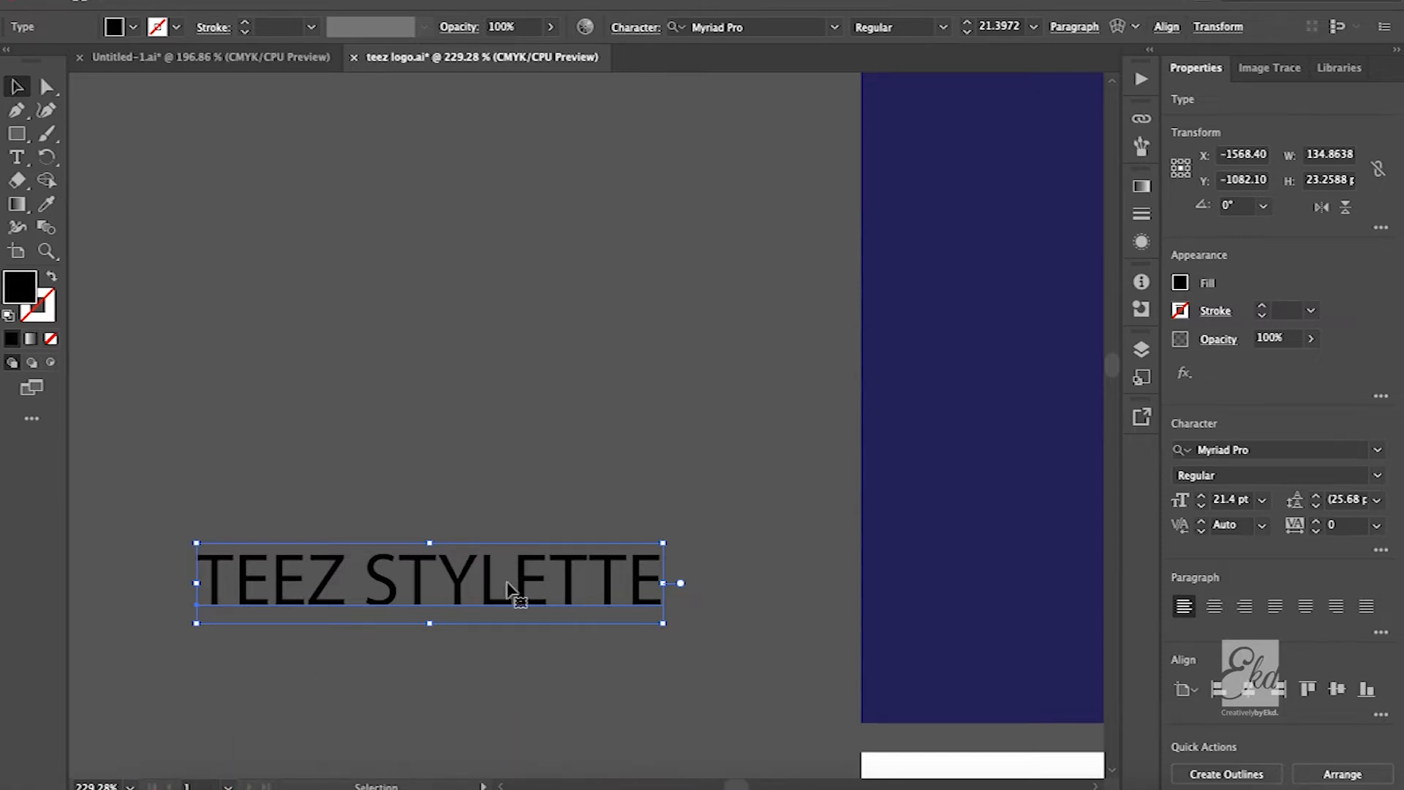
pyautogui.hscroll(10, 831, 528)
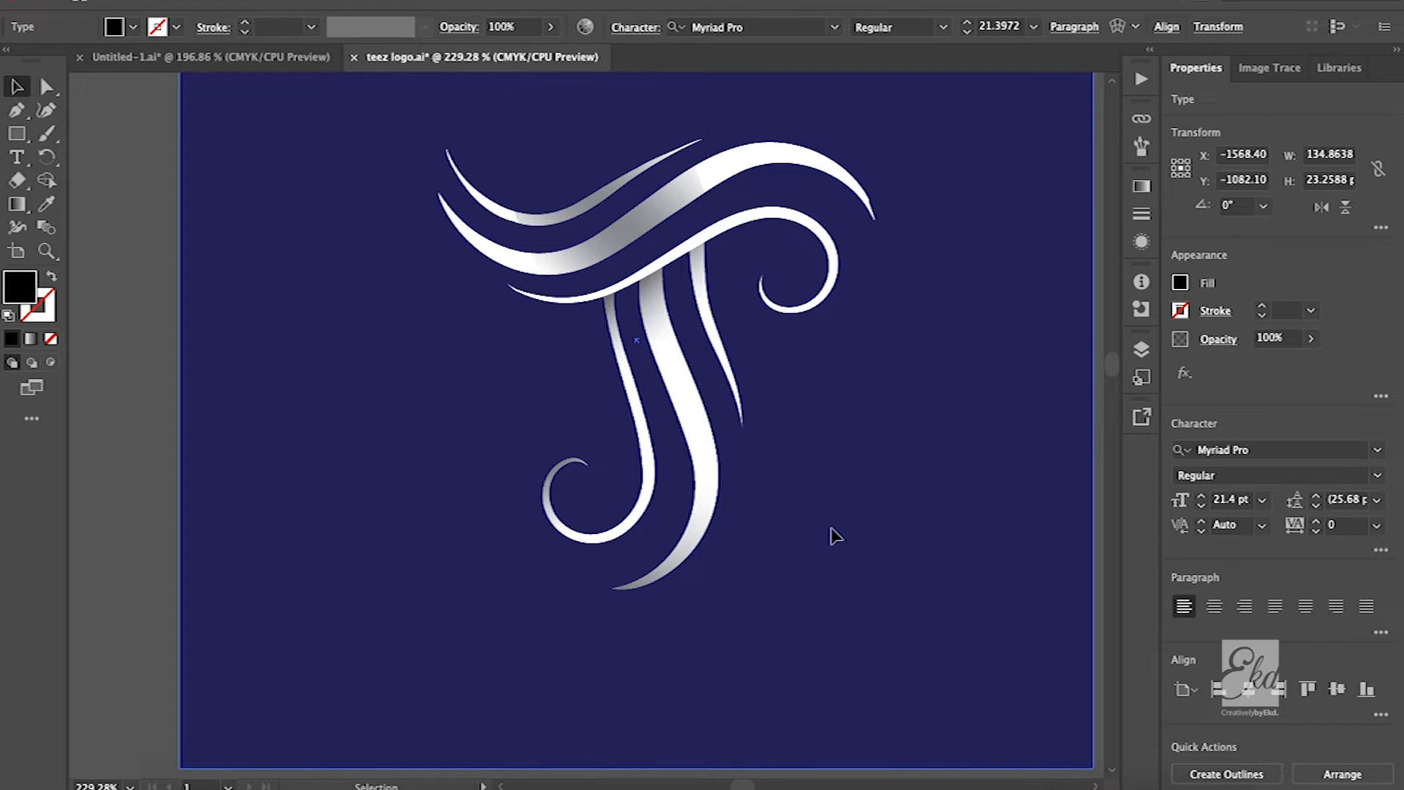
# Examine the white monogram up close, including its curved crossbar strokes, stem strokes, curls and grey gradient shading
pyautogui.click(832, 529)
pyautogui.scroll(3, 727, 399)
pyautogui.scroll(1, 725, 400)
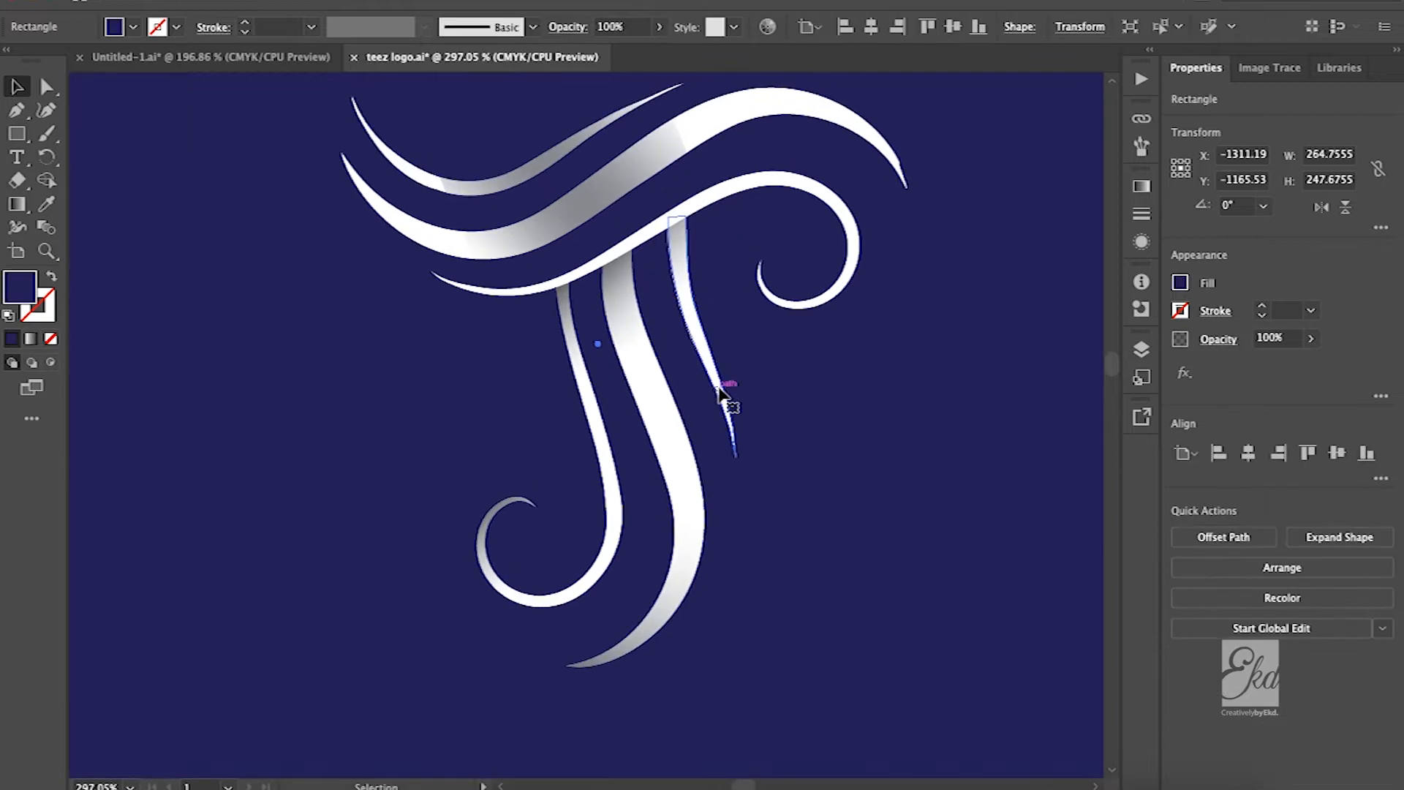
pyautogui.scroll(2, 720, 408)
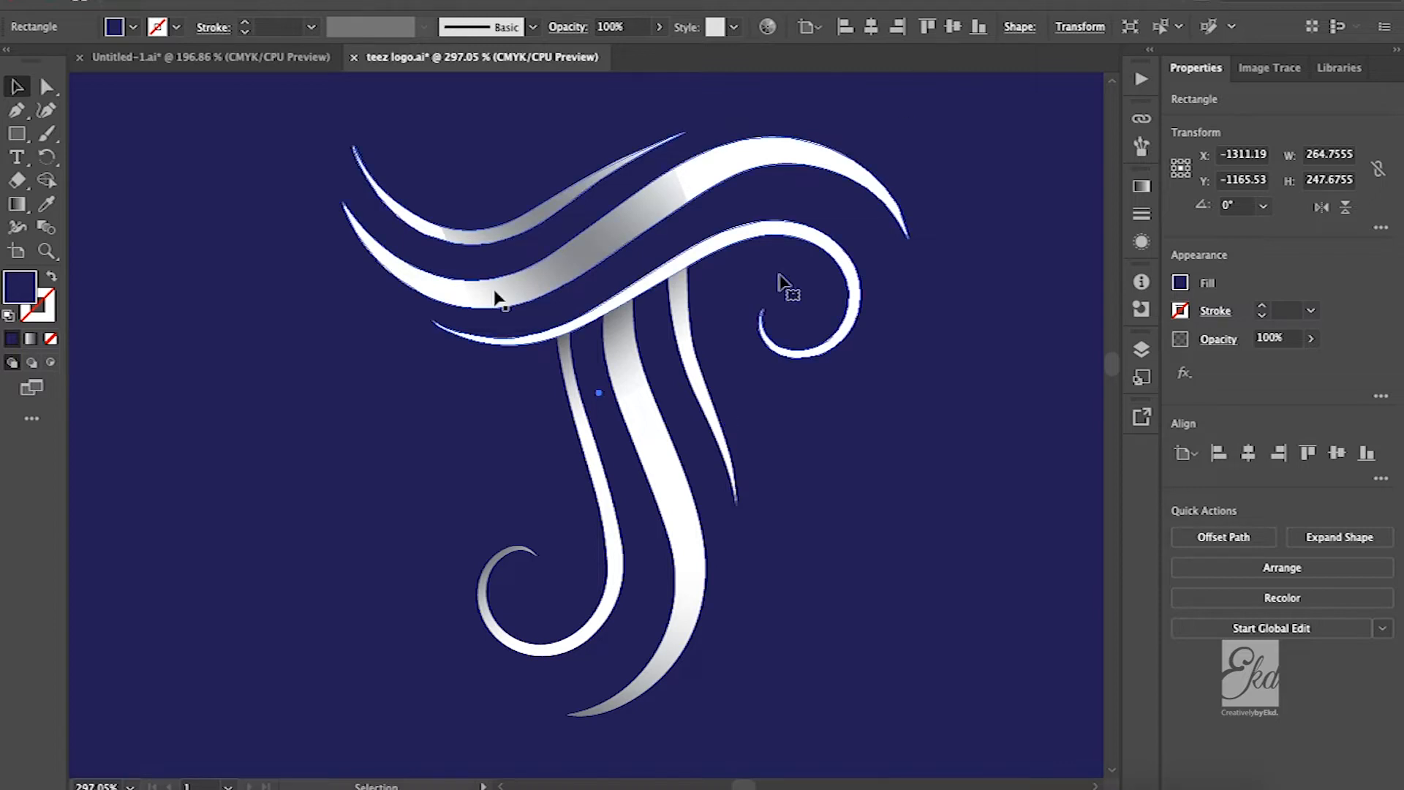
pyautogui.scroll(-3, 497, 292)
pyautogui.scroll(4, 639, 529)
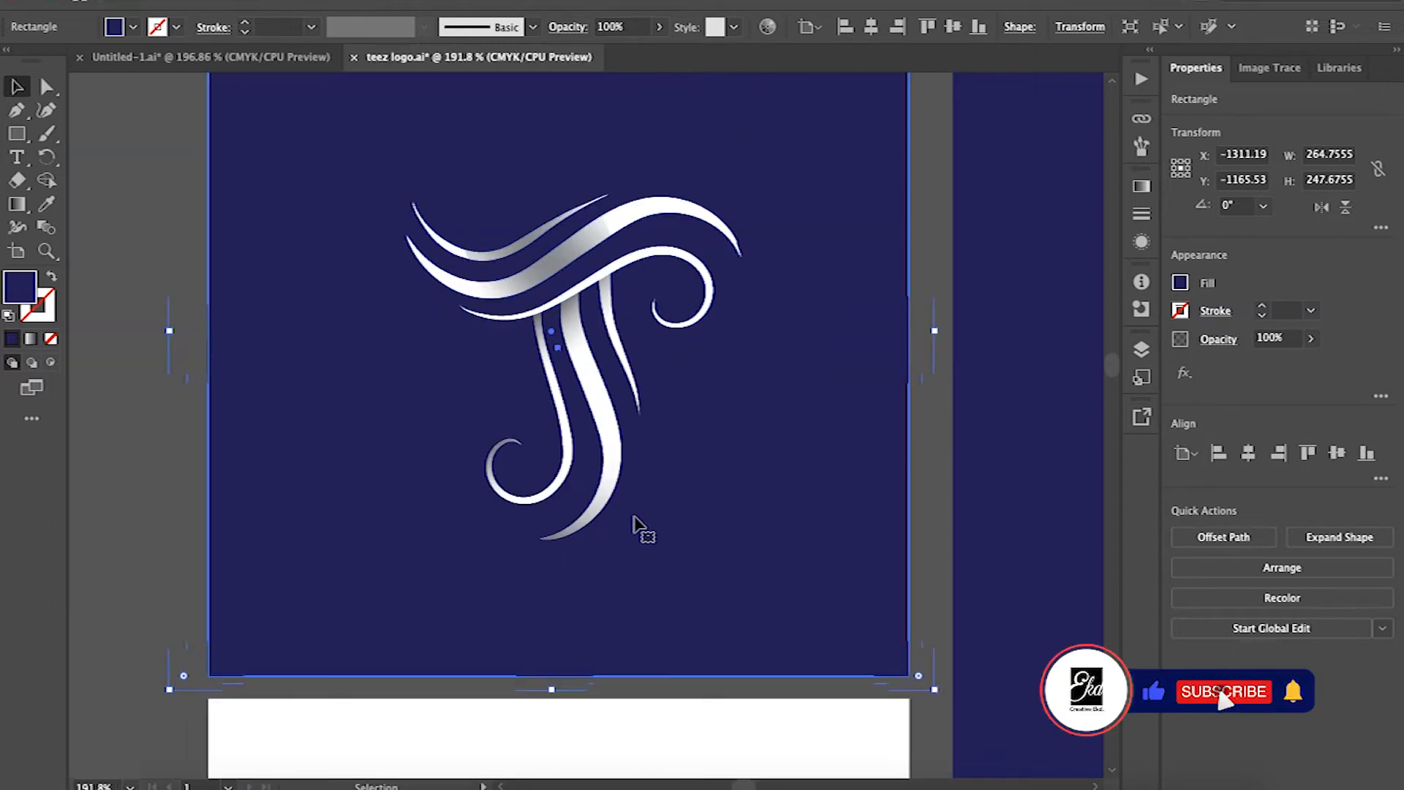
pyautogui.scroll(2, 623, 644)
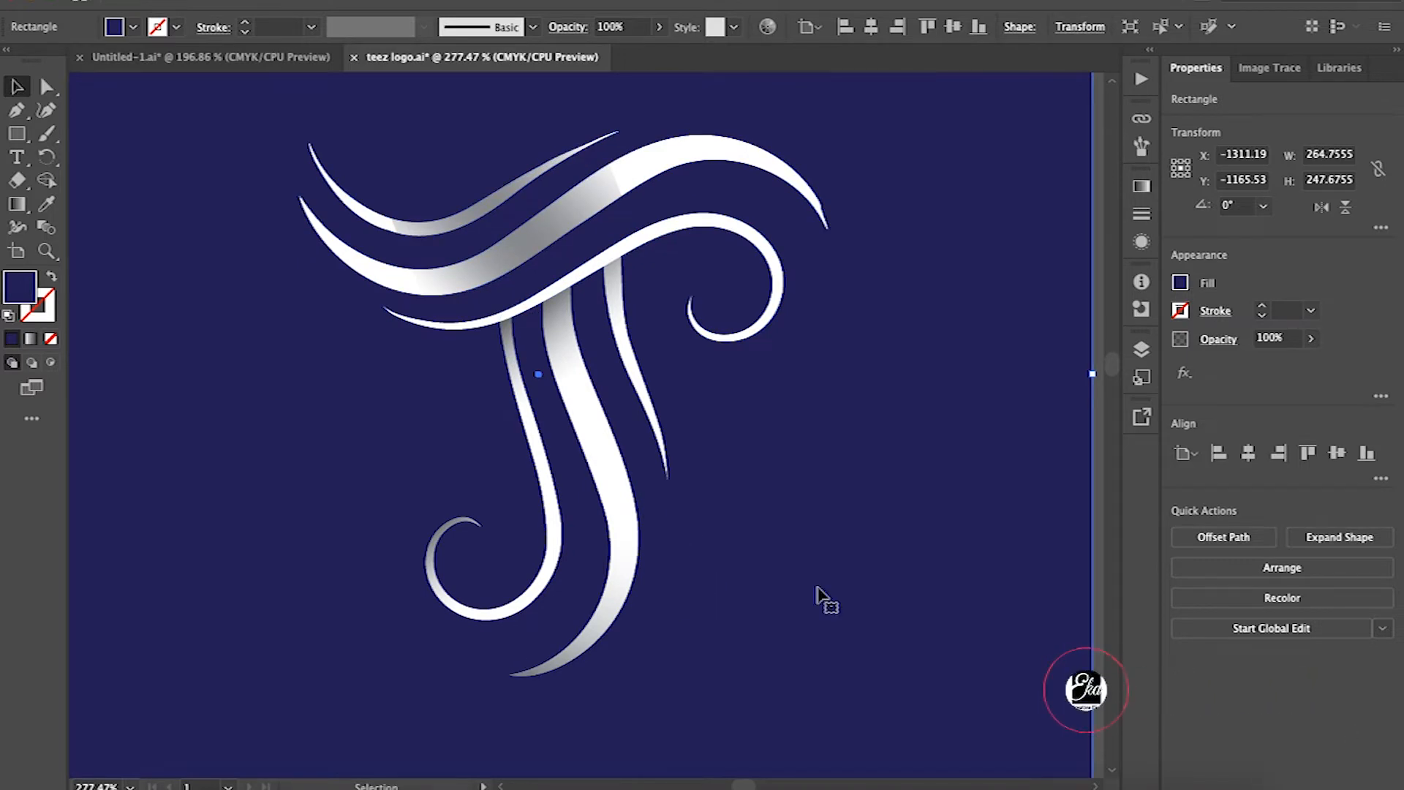
pyautogui.scroll(-1, 818, 587)
pyautogui.scroll(-5, 817, 596)
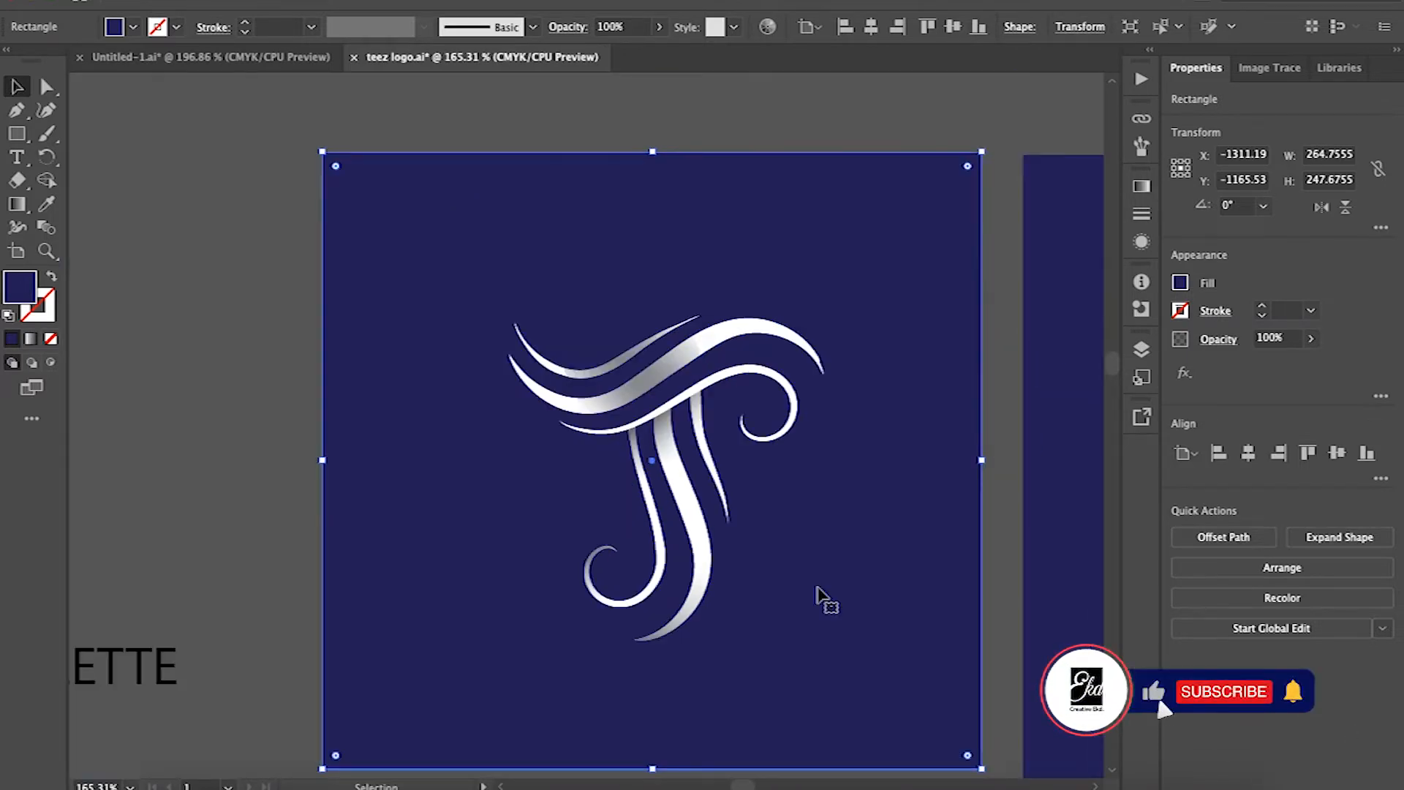
pyautogui.scroll(3, 818, 596)
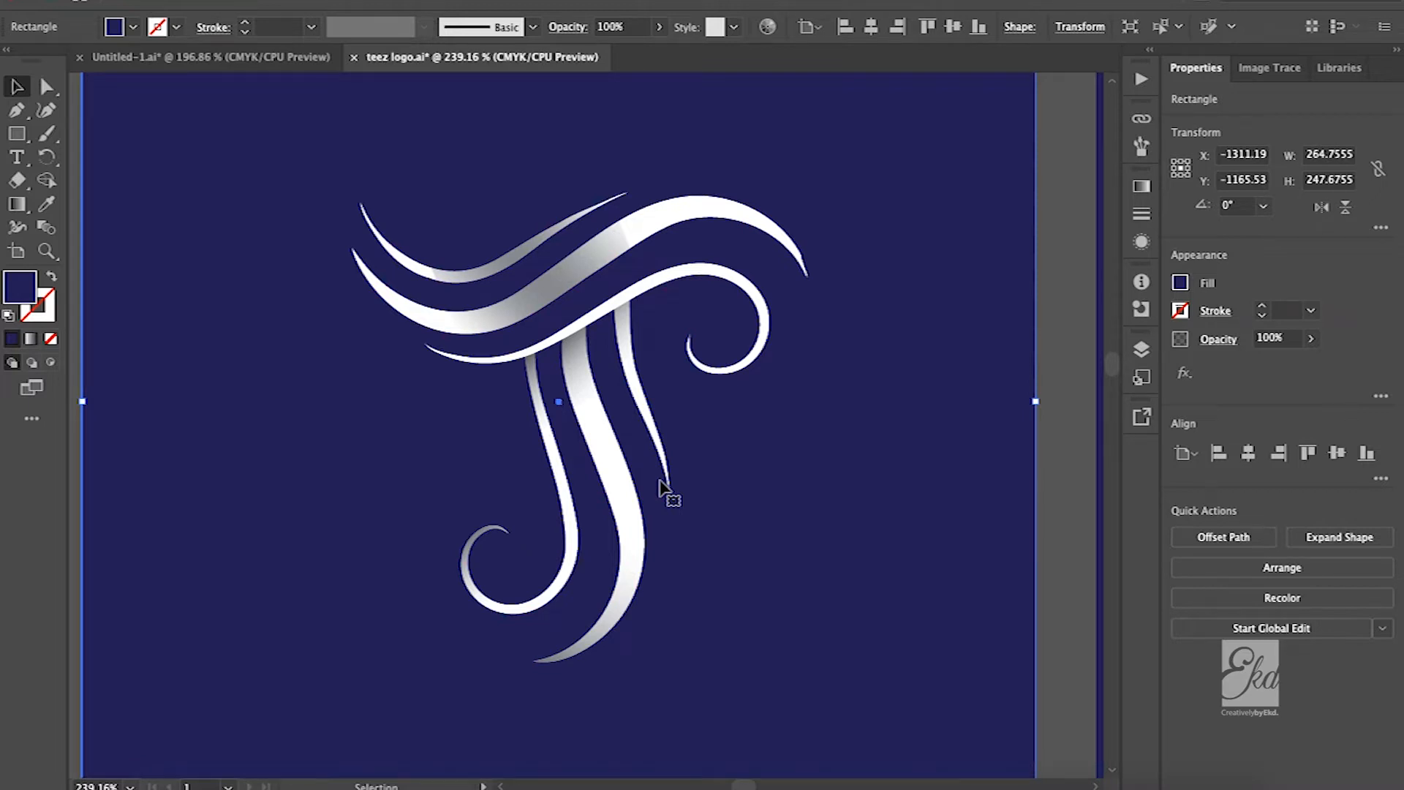
pyautogui.scroll(-5, 659, 489)
pyautogui.scroll(5, 659, 489)
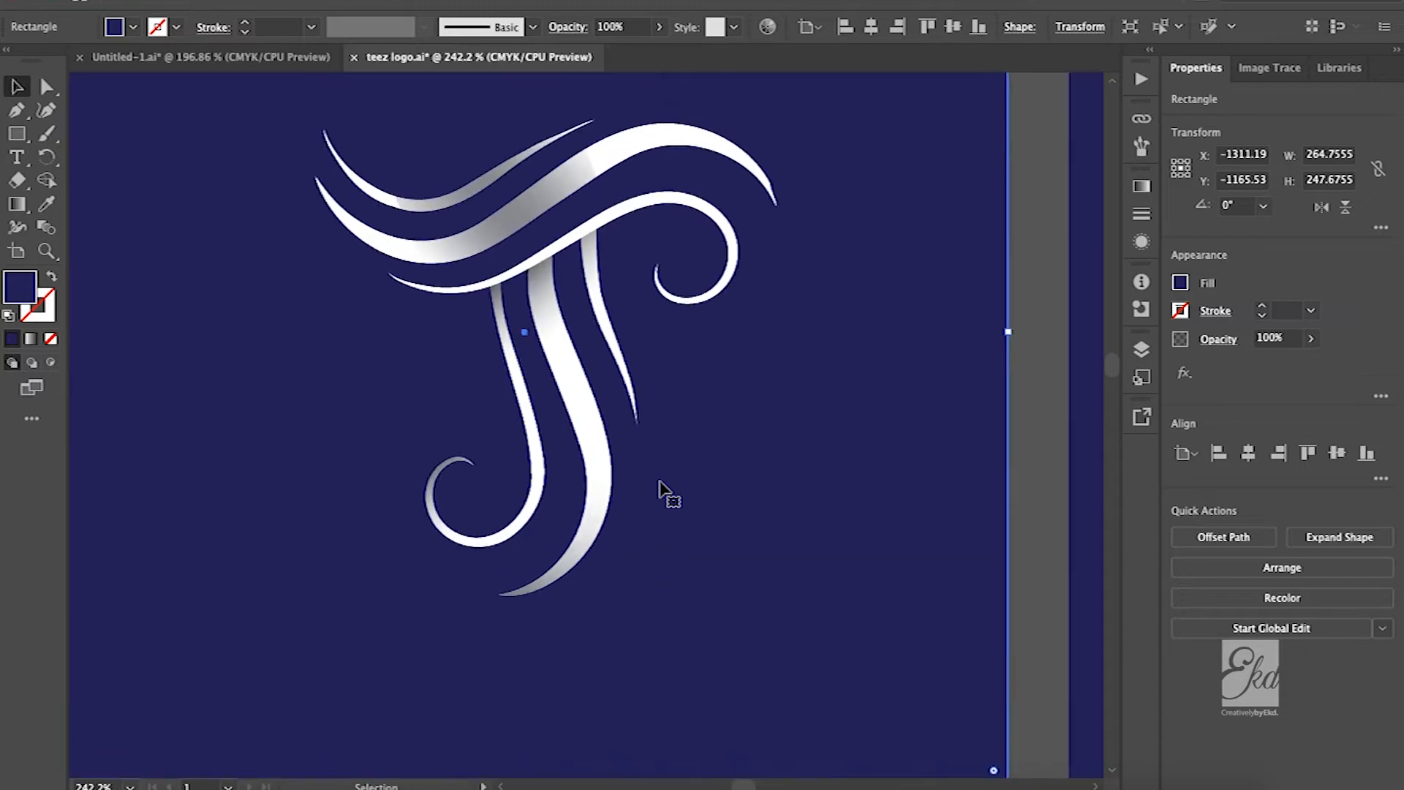
pyautogui.scroll(2, 660, 490)
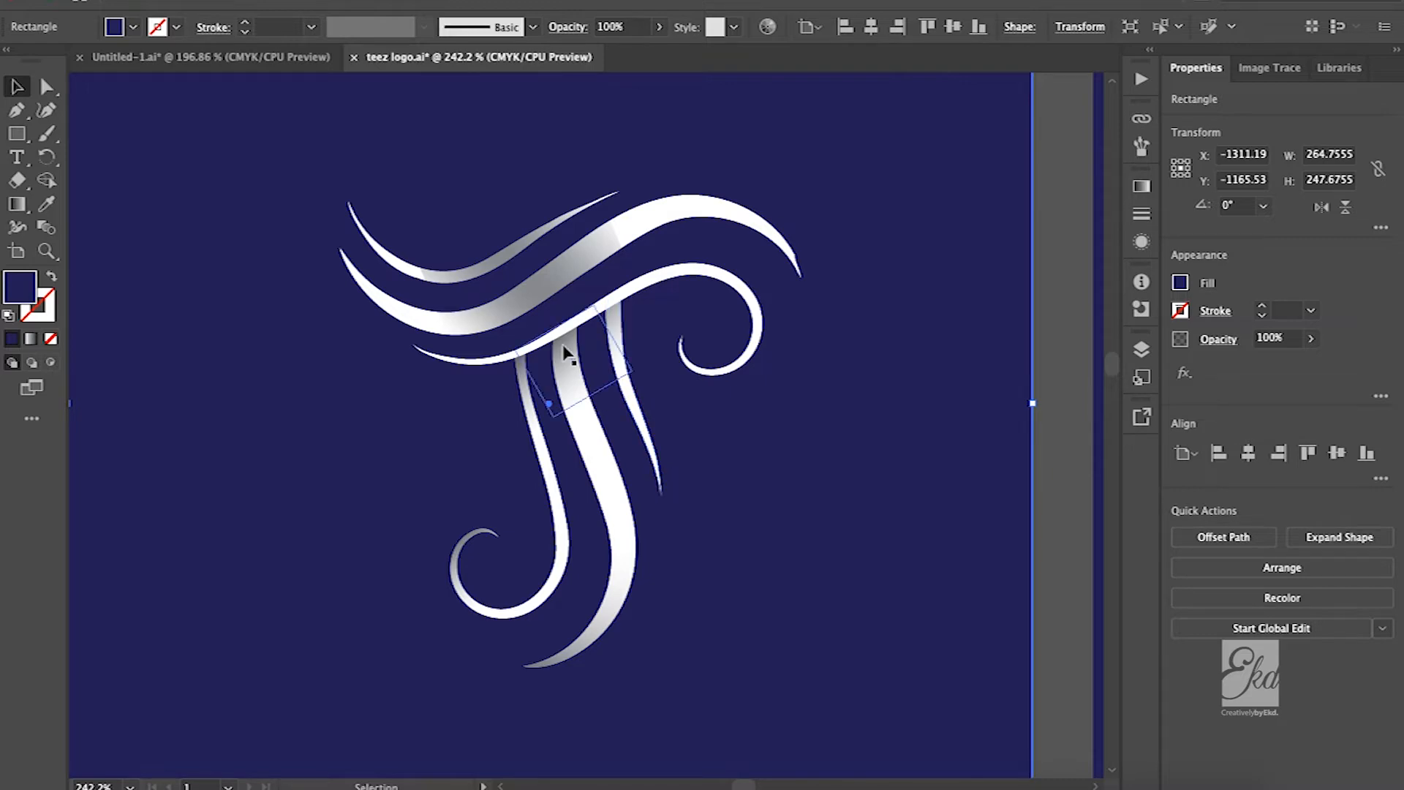
pyautogui.scroll(3, 563, 380)
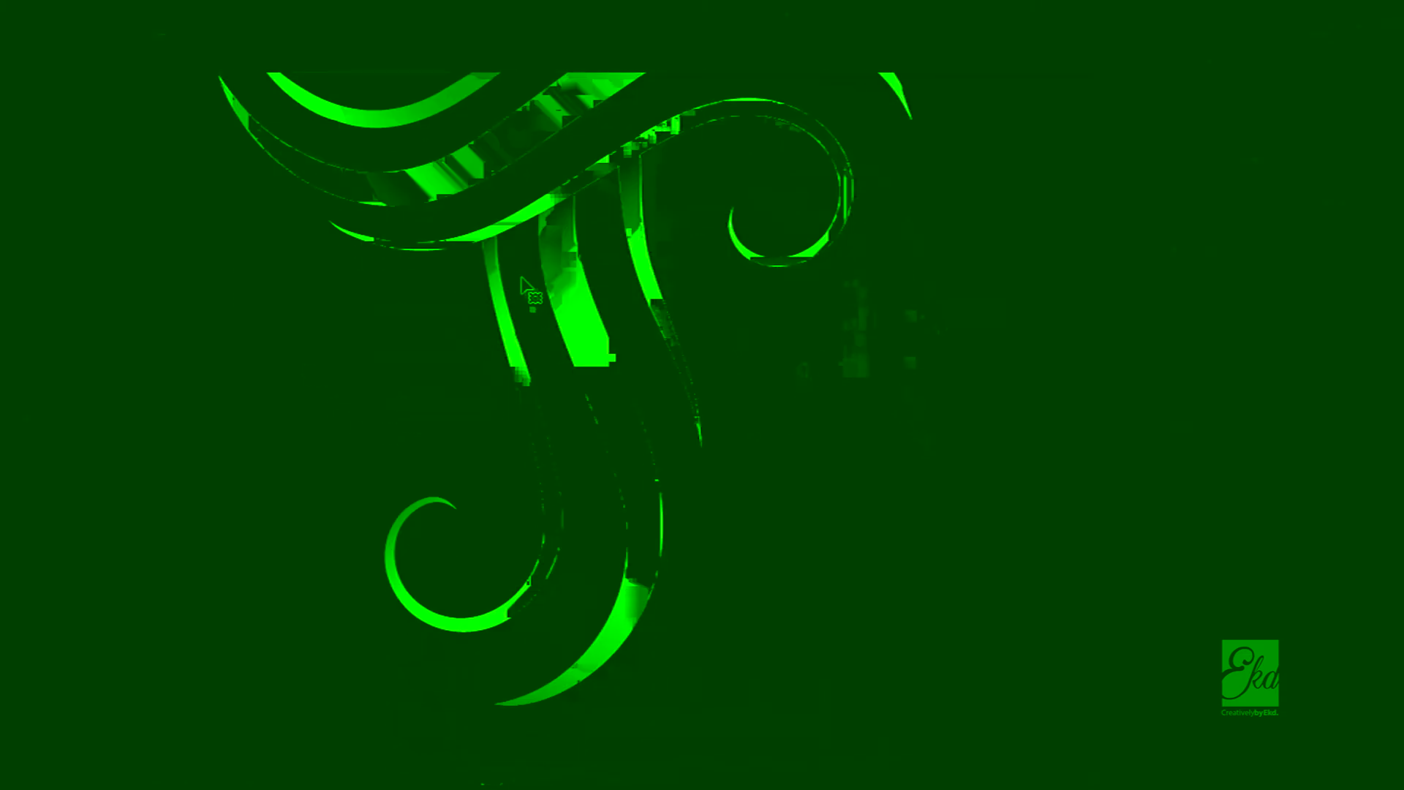
pyautogui.click(497, 257)
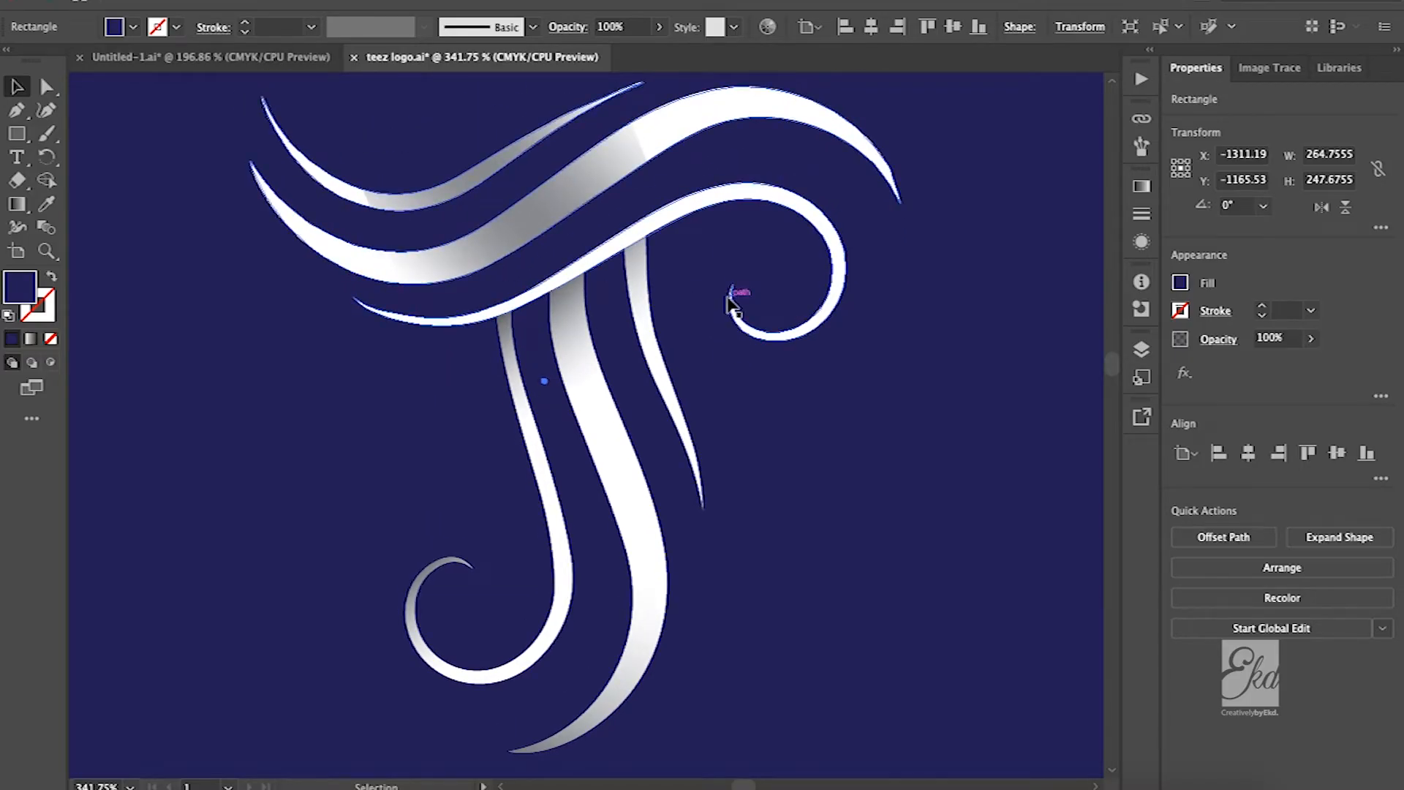
pyautogui.scroll(-5, 763, 199)
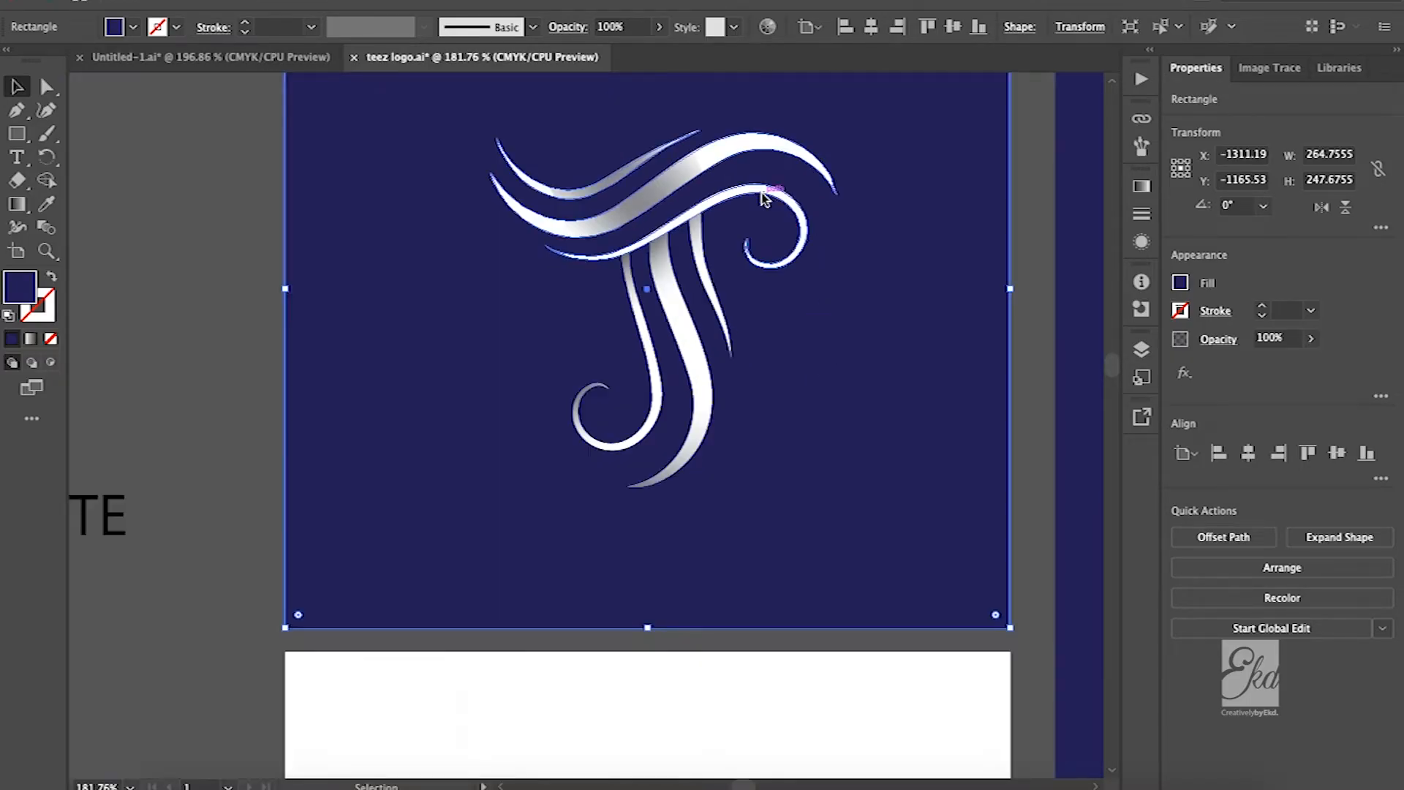
pyautogui.scroll(5, 771, 222)
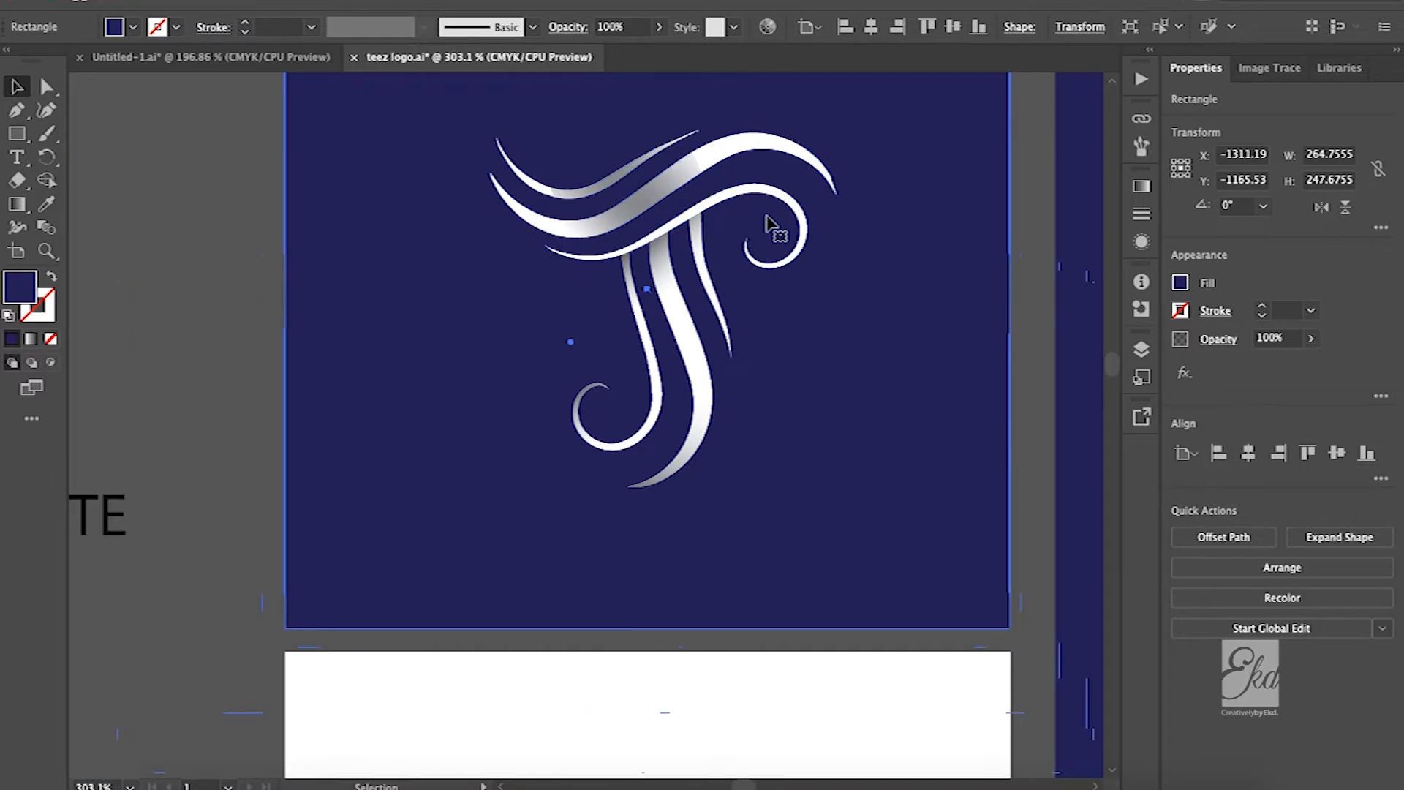
pyautogui.scroll(-3, 771, 223)
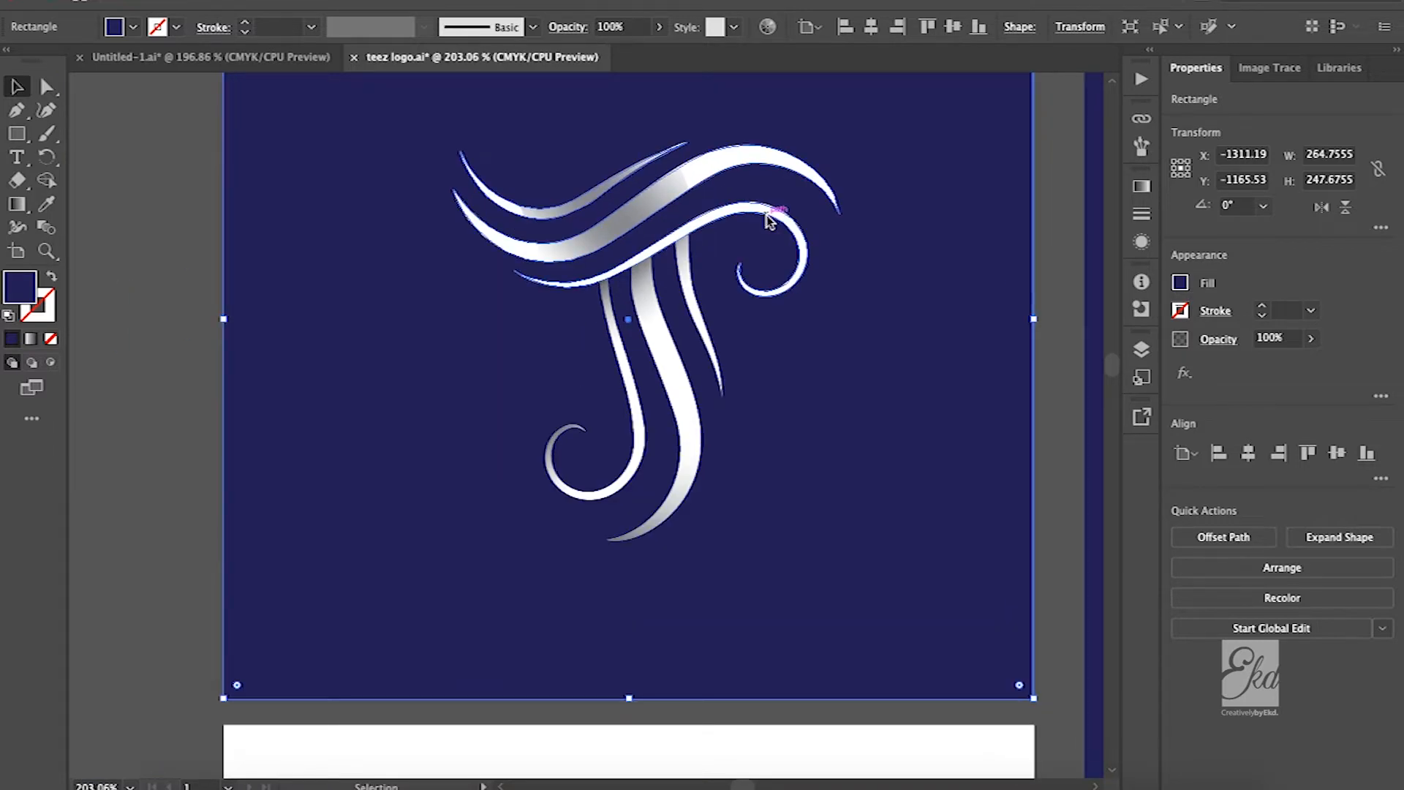
# Review the black monogram on the white square and the green Teez Stylette logo with its lettering on navy
pyautogui.scroll(-6, 769, 221)
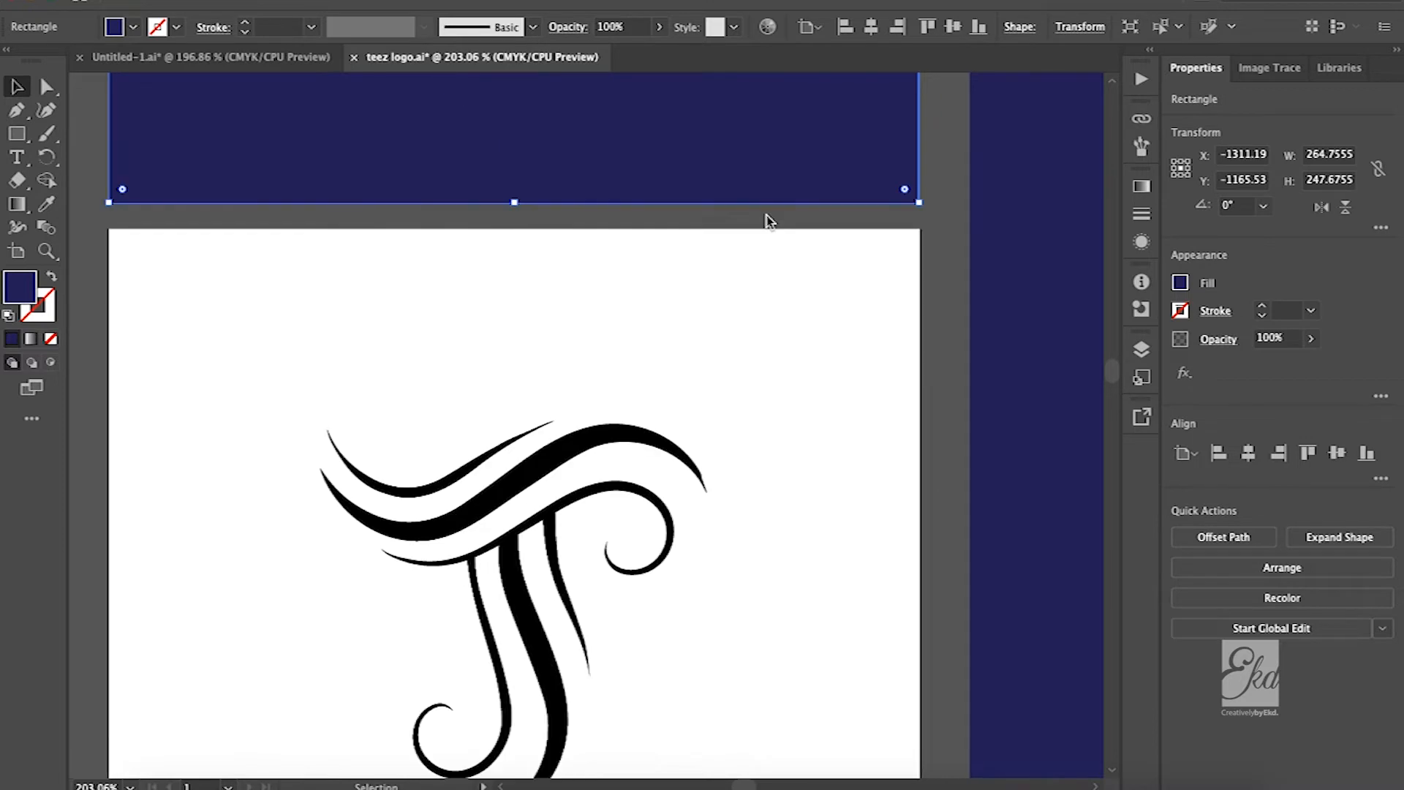
pyautogui.scroll(-3, 767, 221)
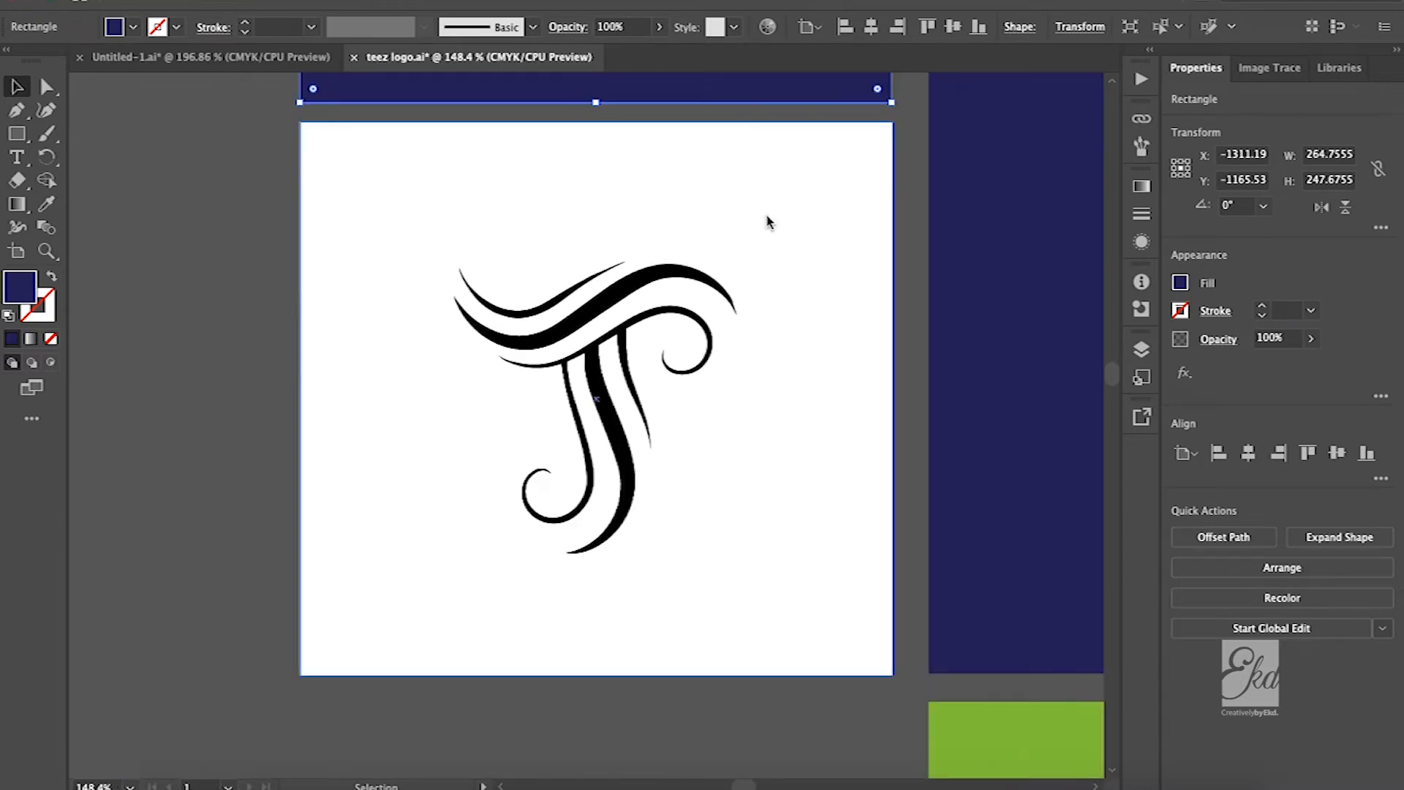
pyautogui.scroll(1, 768, 222)
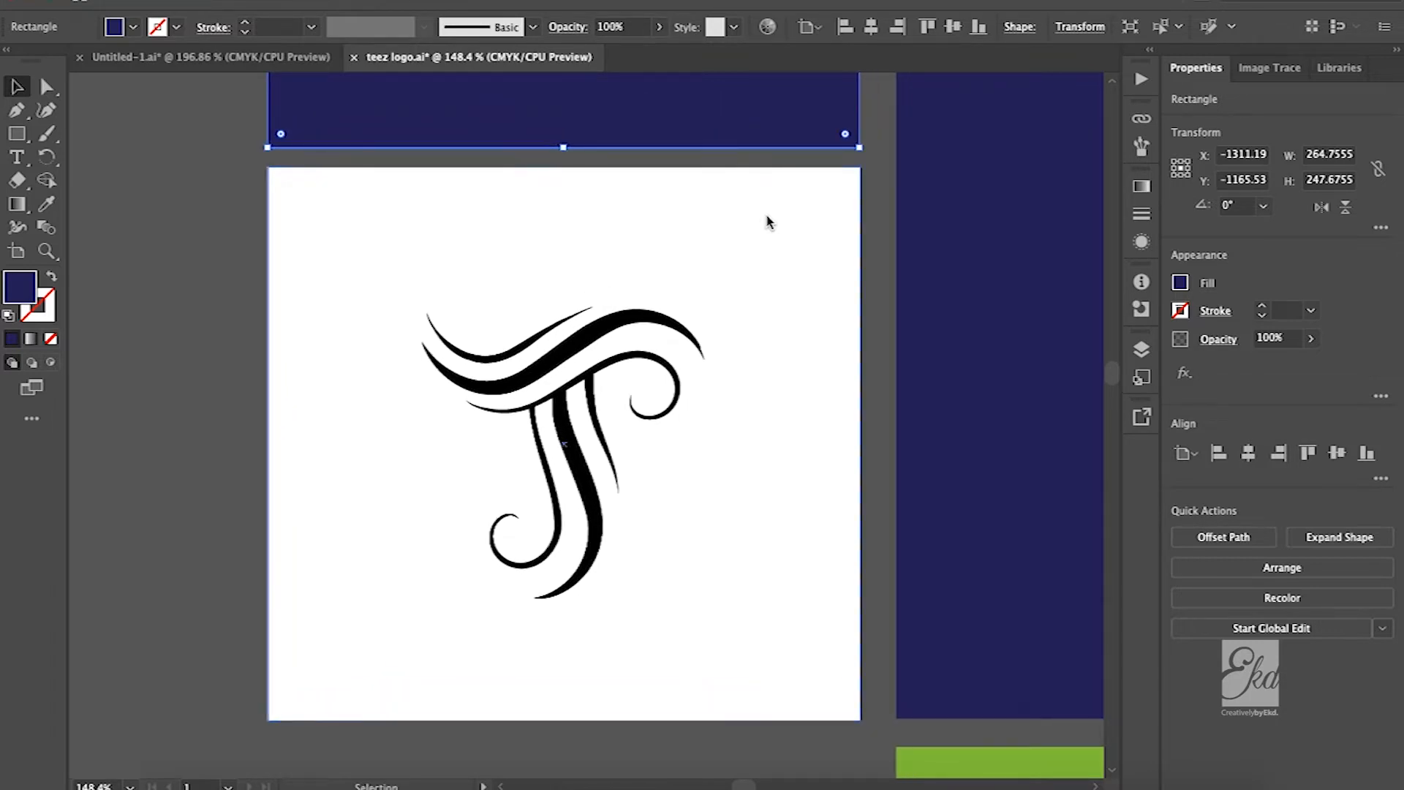
pyautogui.hscroll(6, 768, 222)
pyautogui.scroll(2, 768, 222)
pyautogui.scroll(-4, 996, 248)
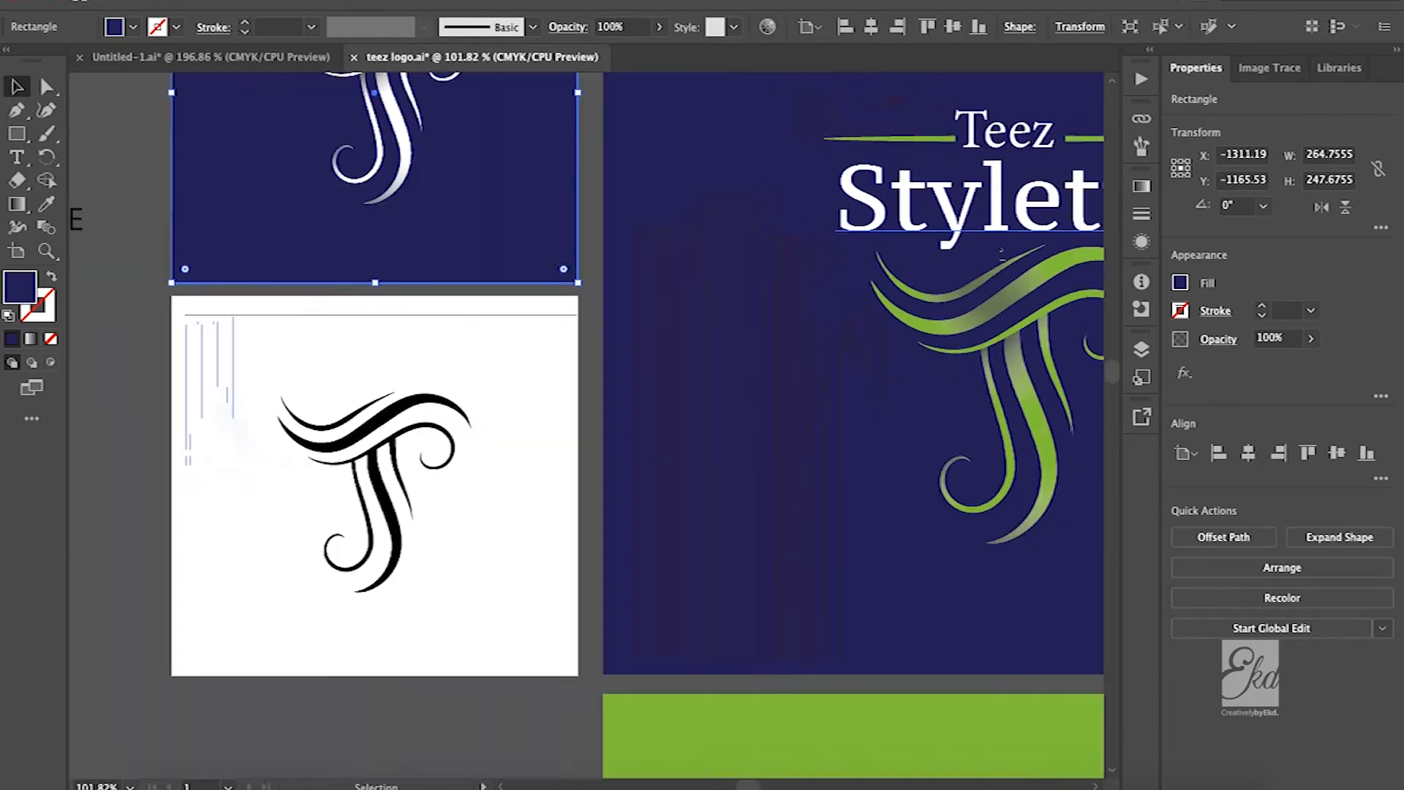
pyautogui.scroll(4, 997, 247)
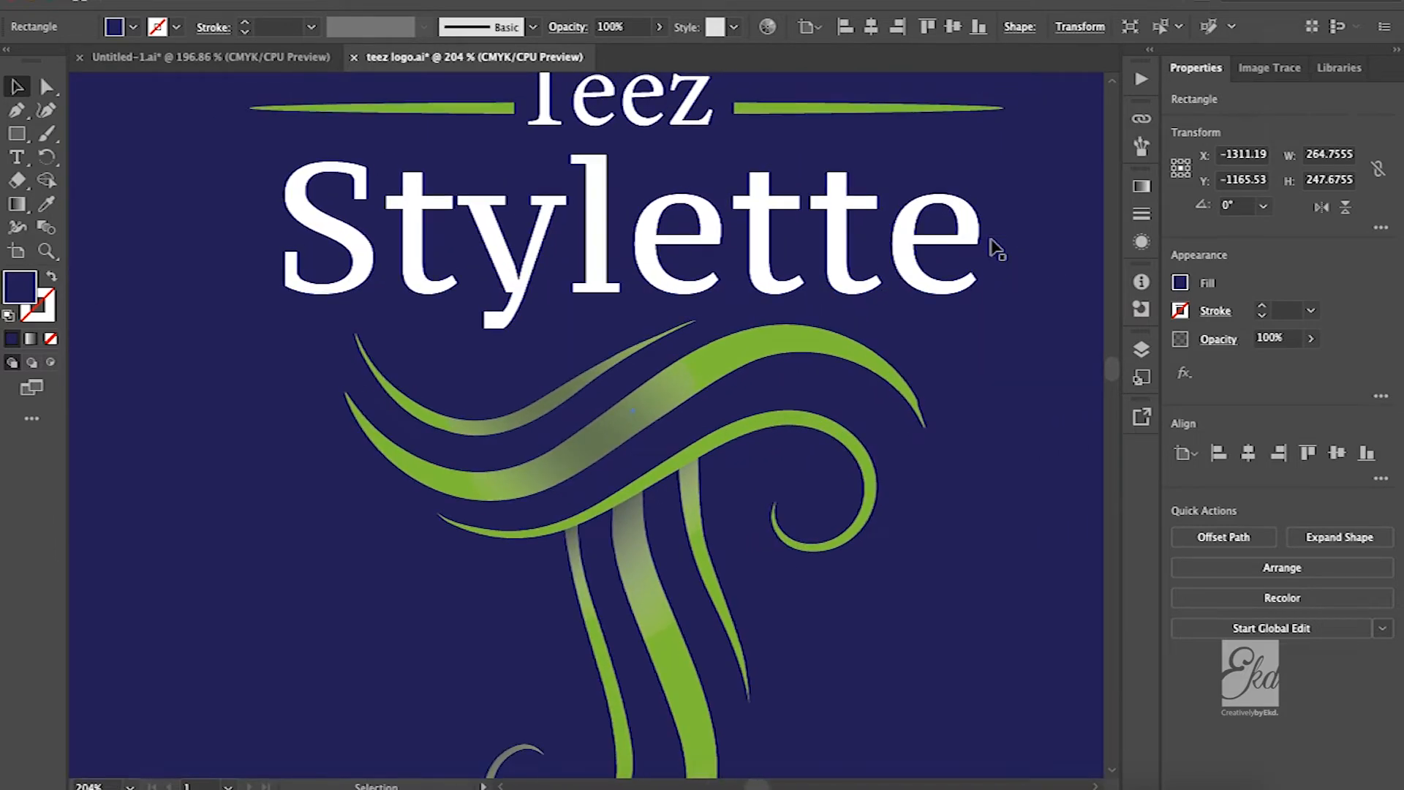
pyautogui.scroll(-4, 996, 248)
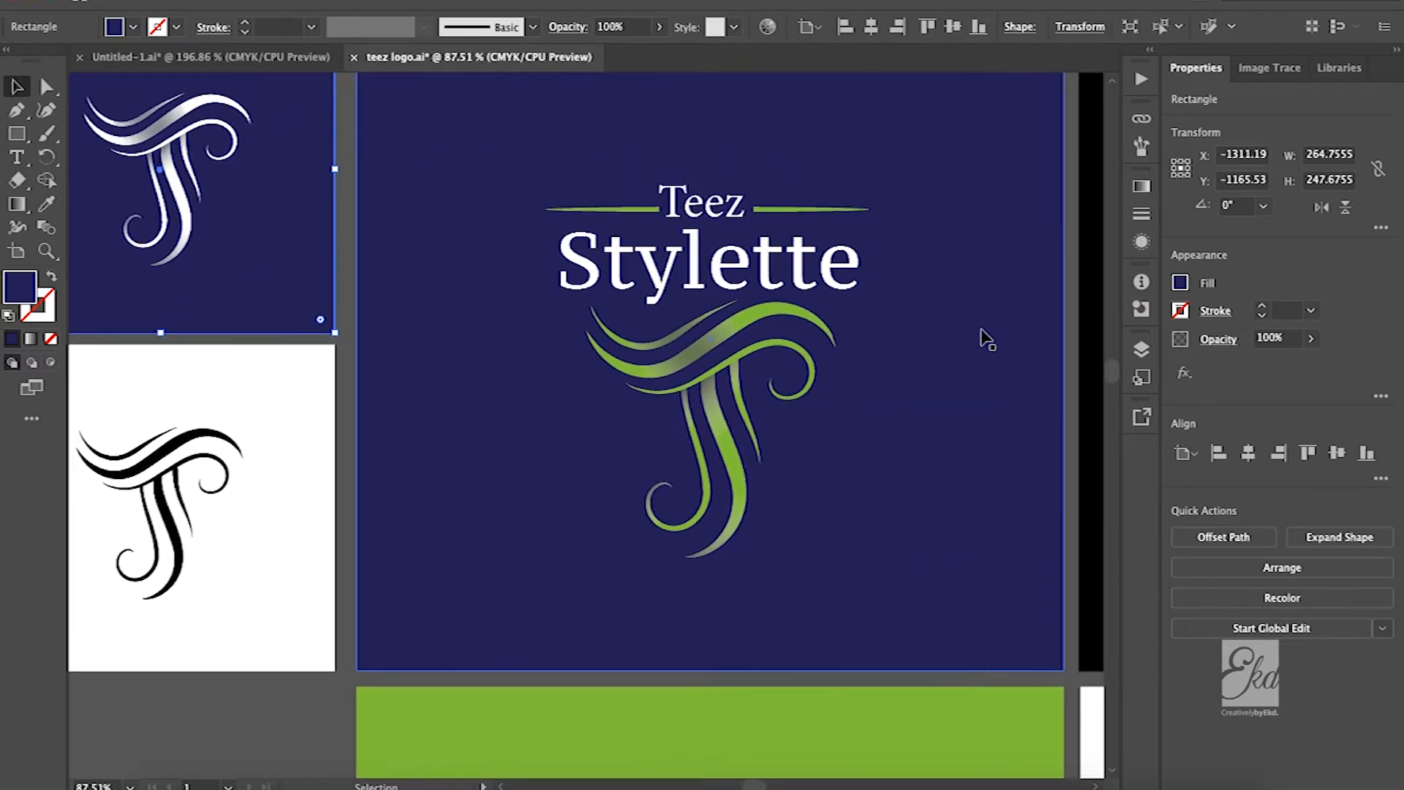
pyautogui.scroll(2, 840, 345)
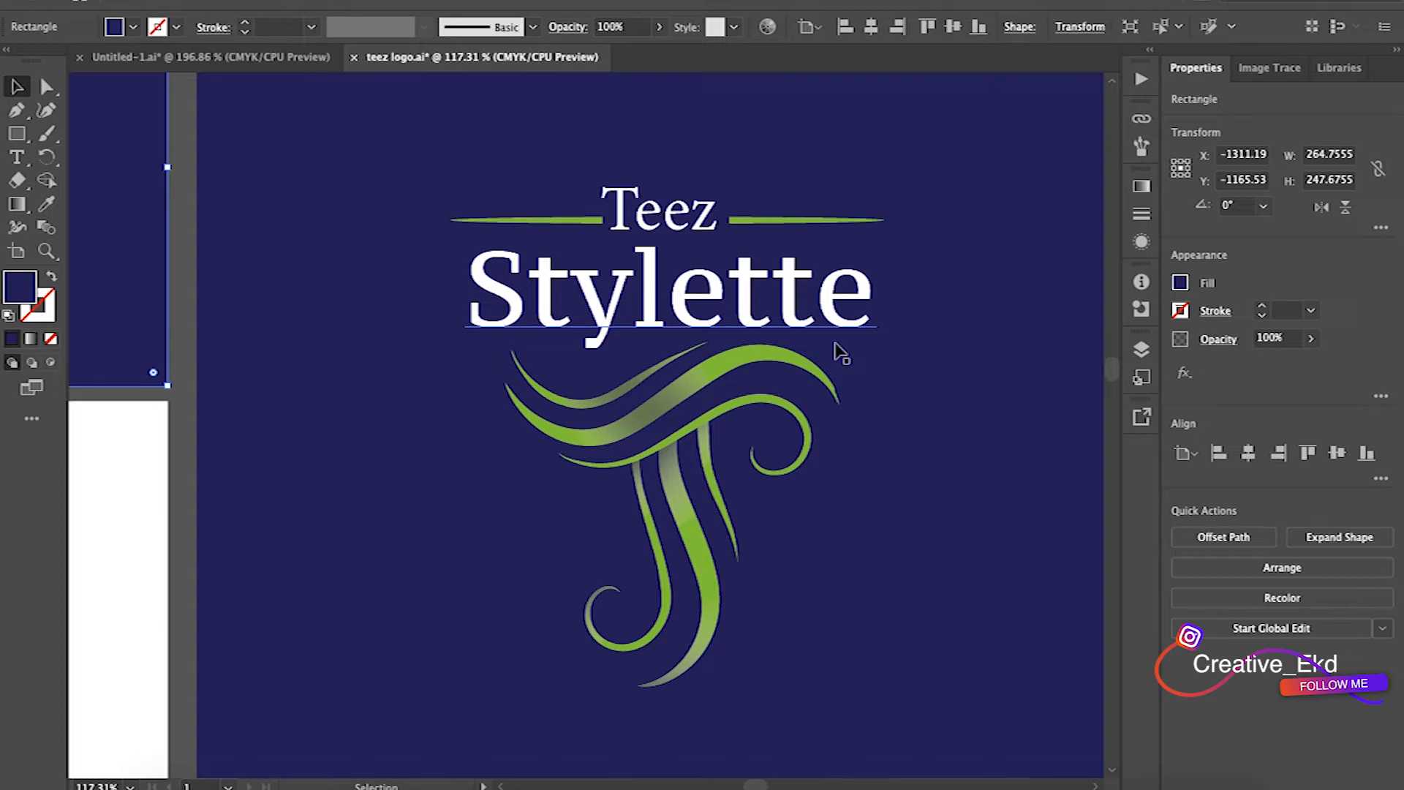
pyautogui.scroll(-2, 834, 494)
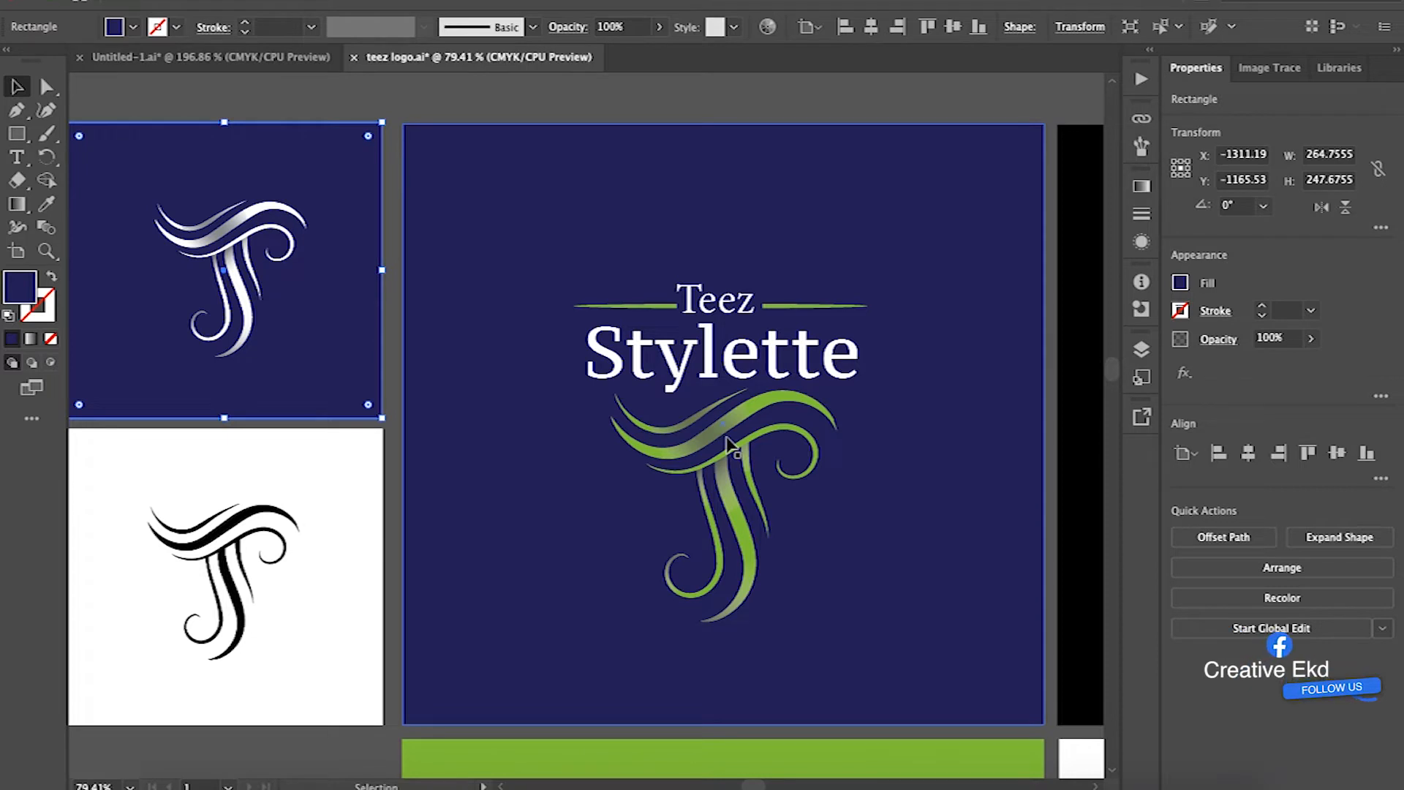
pyautogui.scroll(3, 730, 448)
pyautogui.hscroll(2, 730, 446)
pyautogui.scroll(-1, 730, 446)
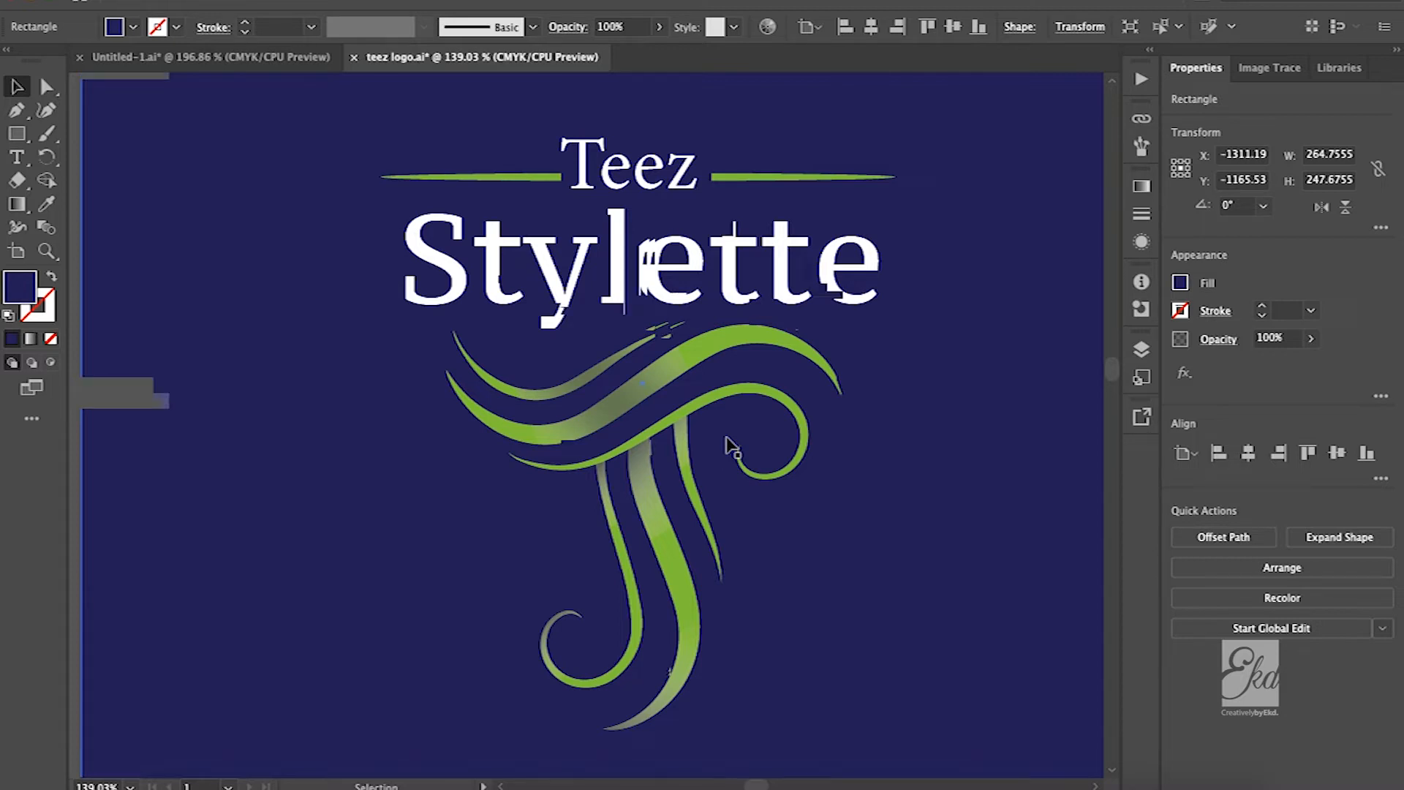
# Review the green-and-white logo on navy, the white monogram on green and the full white logo on black
pyautogui.scroll(-2, 730, 447)
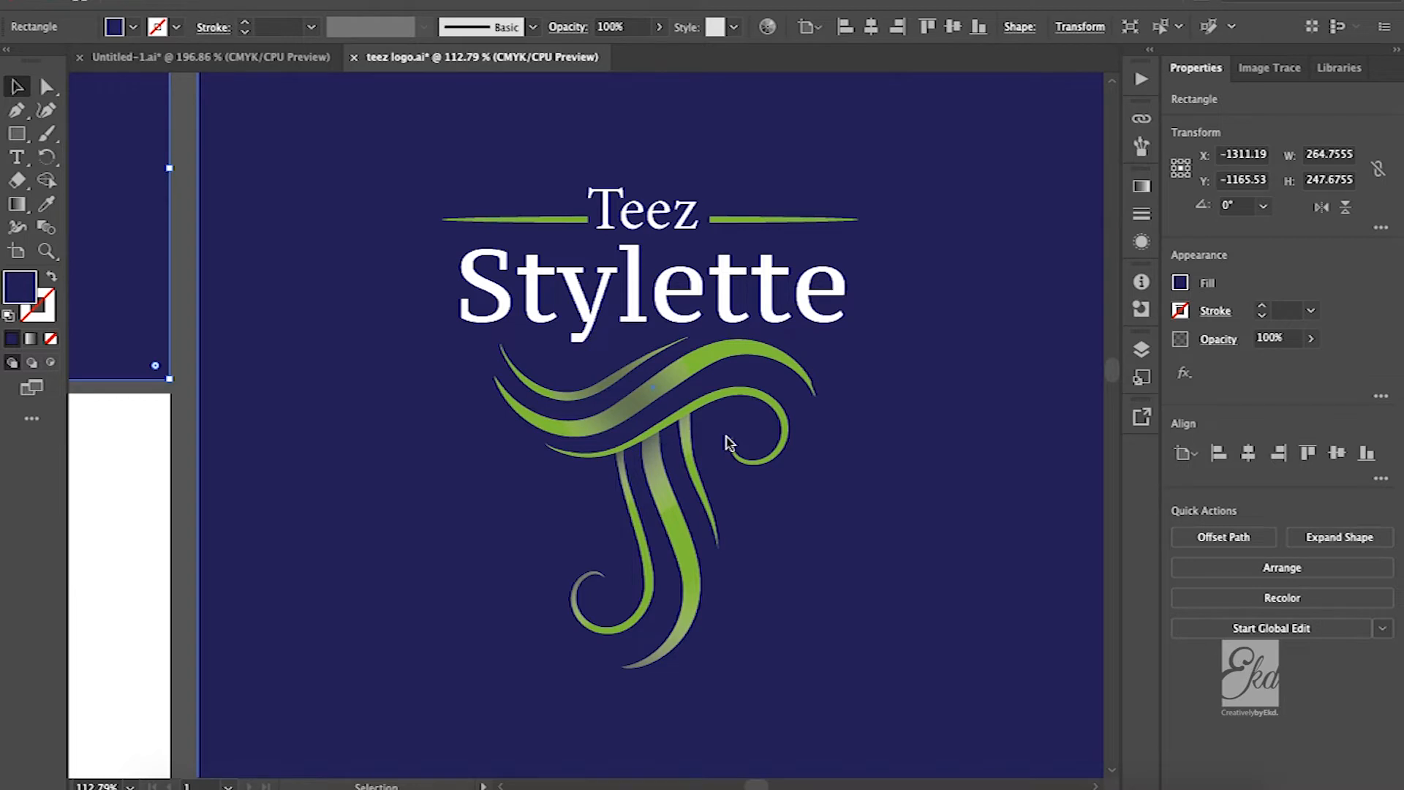
pyautogui.scroll(-1, 730, 444)
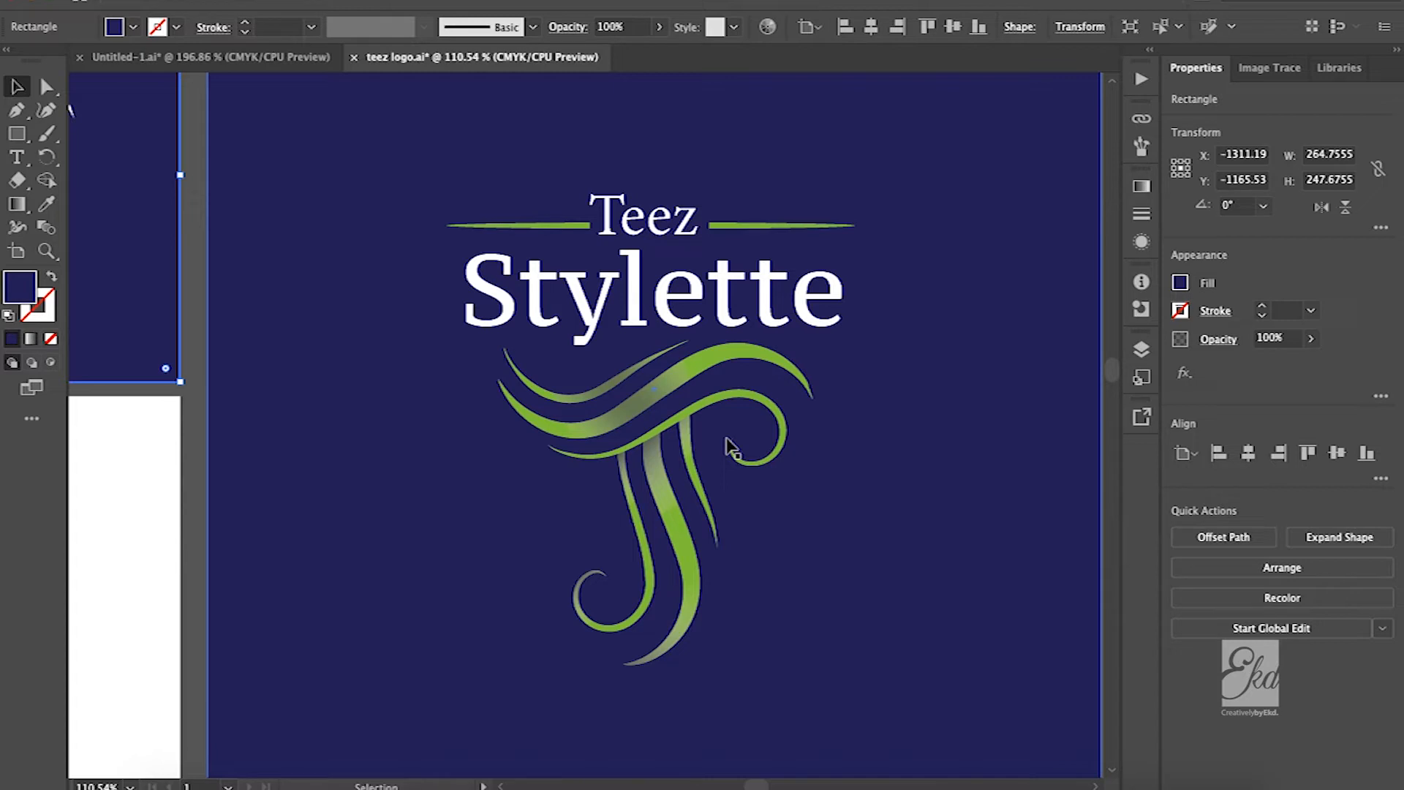
pyautogui.scroll(-1, 731, 448)
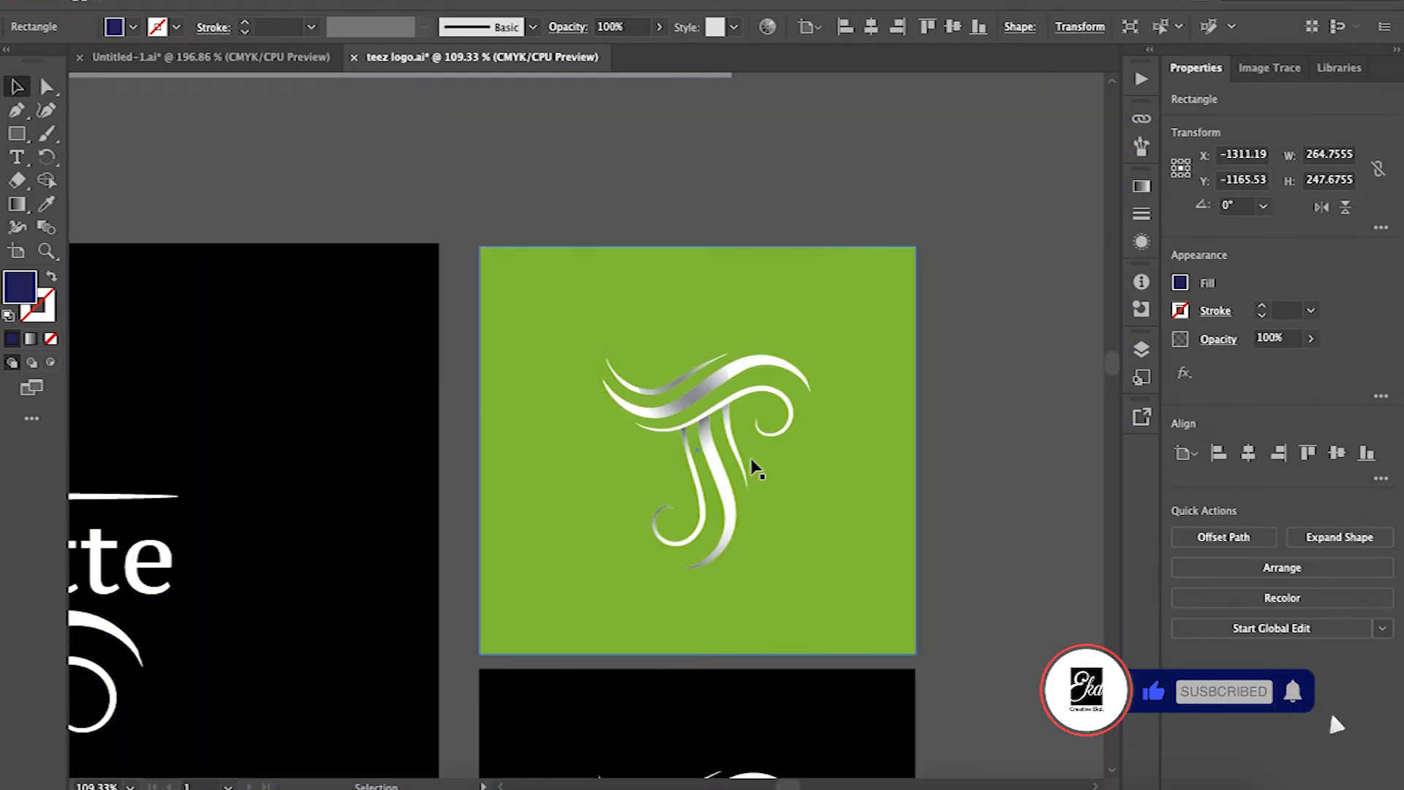
pyautogui.hscroll(-2, 785, 512)
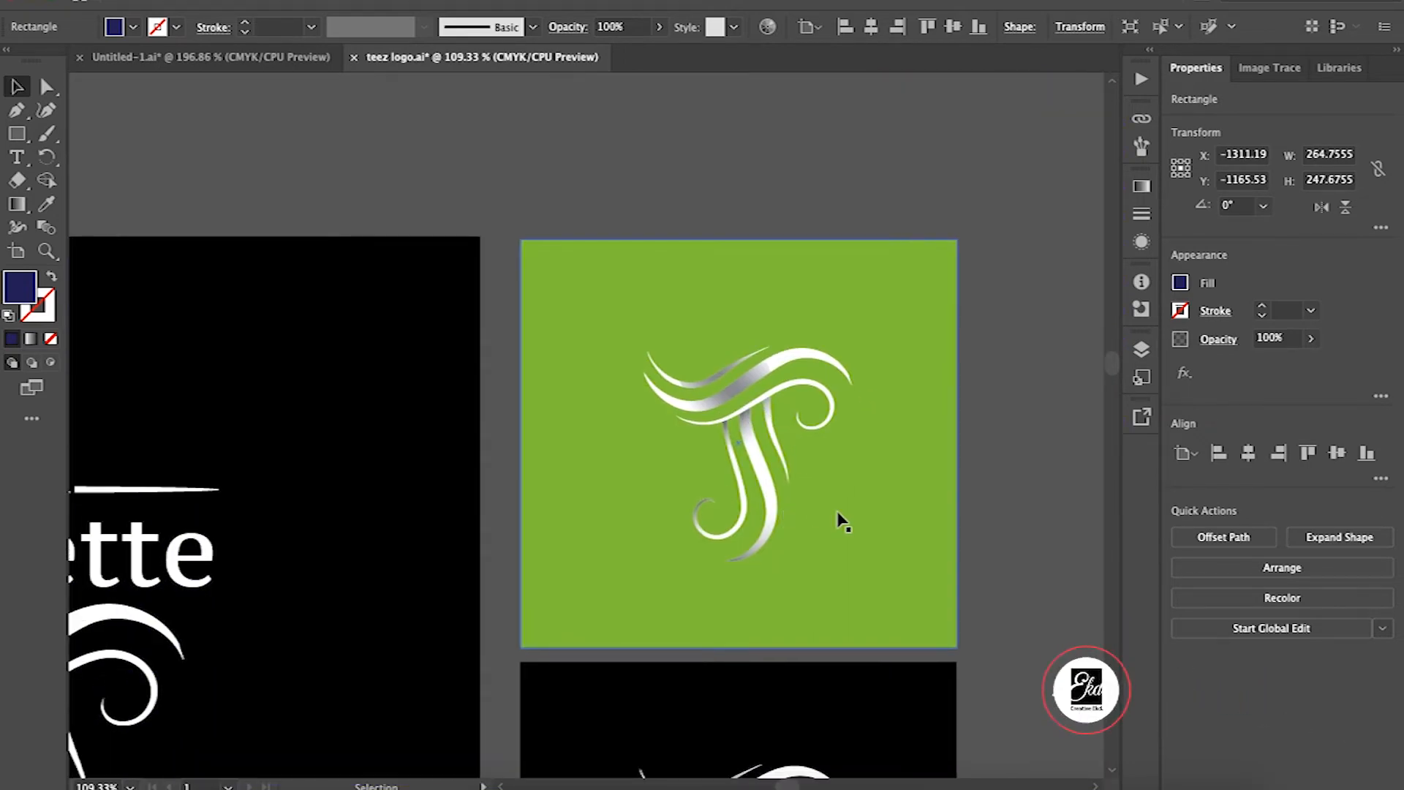
pyautogui.hscroll(-6, 842, 519)
pyautogui.scroll(-2, 837, 517)
pyautogui.hscroll(-9, 841, 520)
pyautogui.scroll(-3, 842, 520)
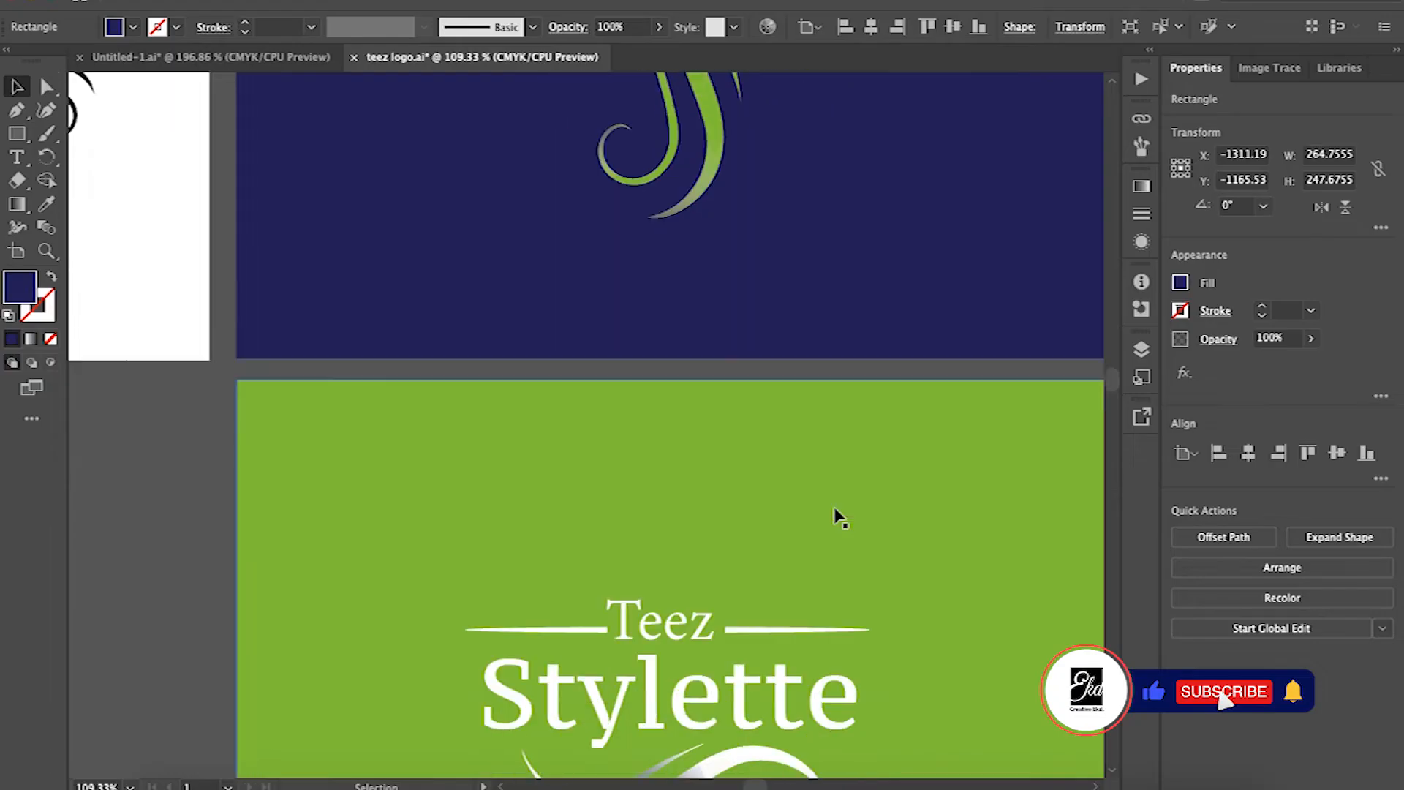
pyautogui.scroll(-2, 834, 514)
pyautogui.scroll(3, 732, 523)
pyautogui.scroll(-5, 732, 519)
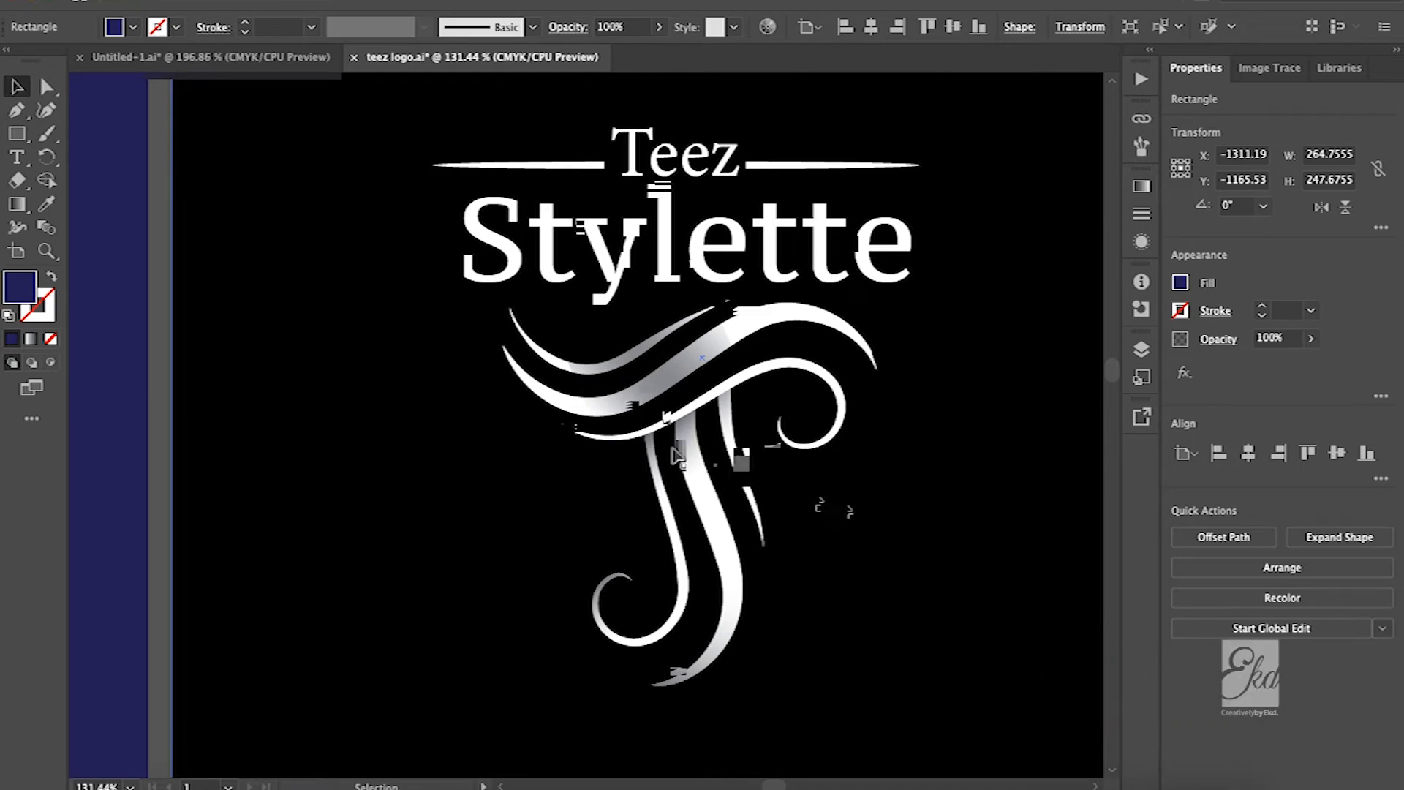
# Isolate the monogram crossbar of the white logo on black and select its compound path to inspect the clipped gradient shading
pyautogui.click(616, 380)
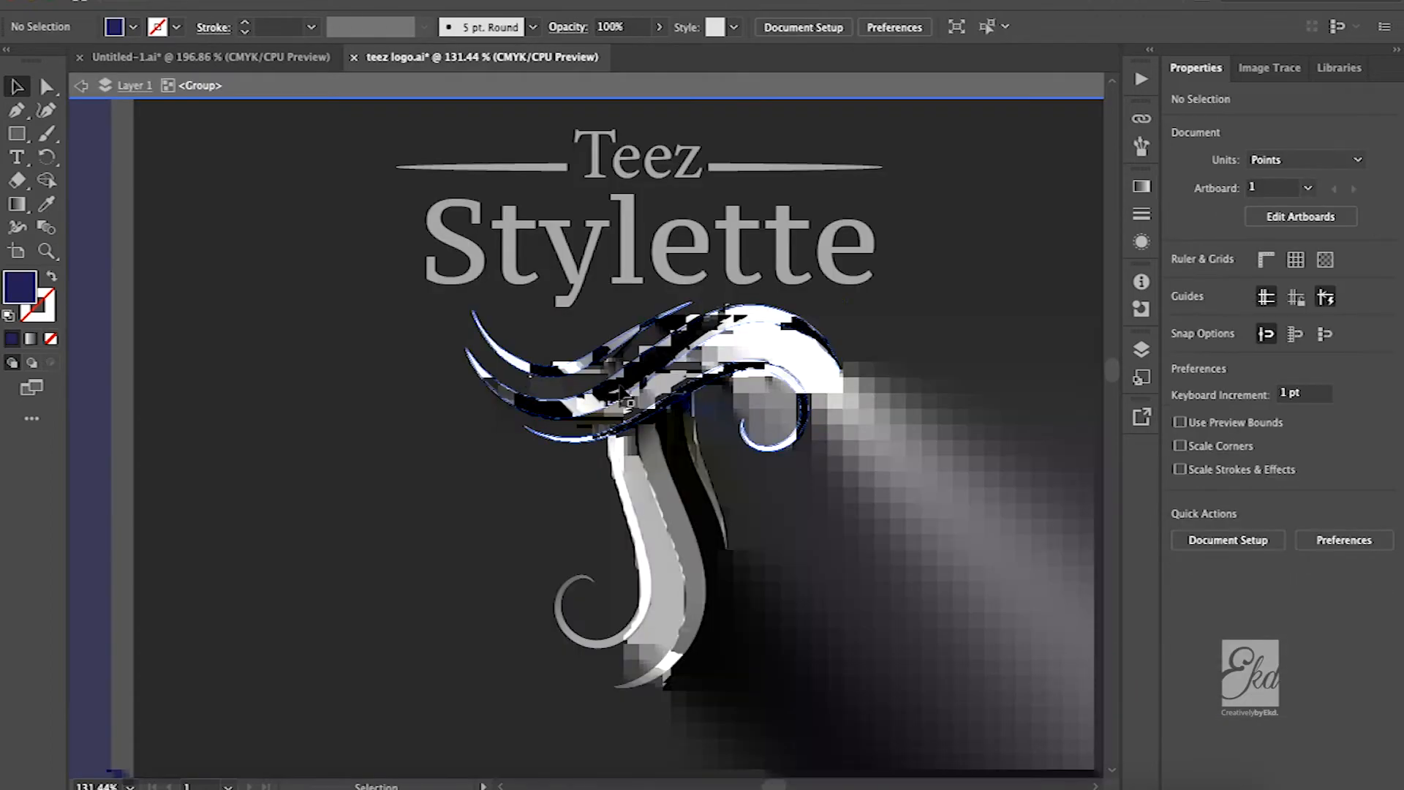
pyautogui.click(626, 397)
pyautogui.doubleClick(625, 398)
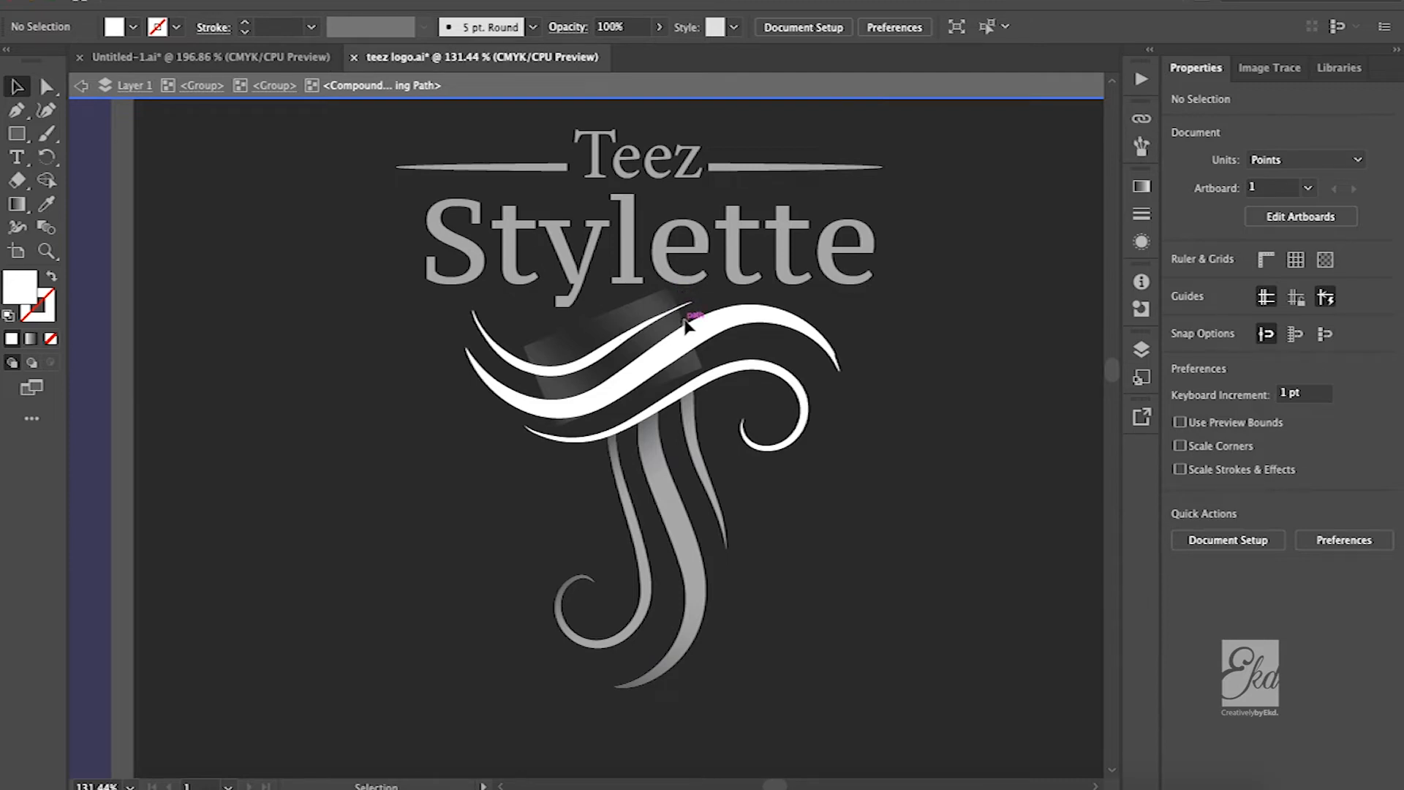
pyautogui.click(724, 338)
pyautogui.scroll(3, 735, 340)
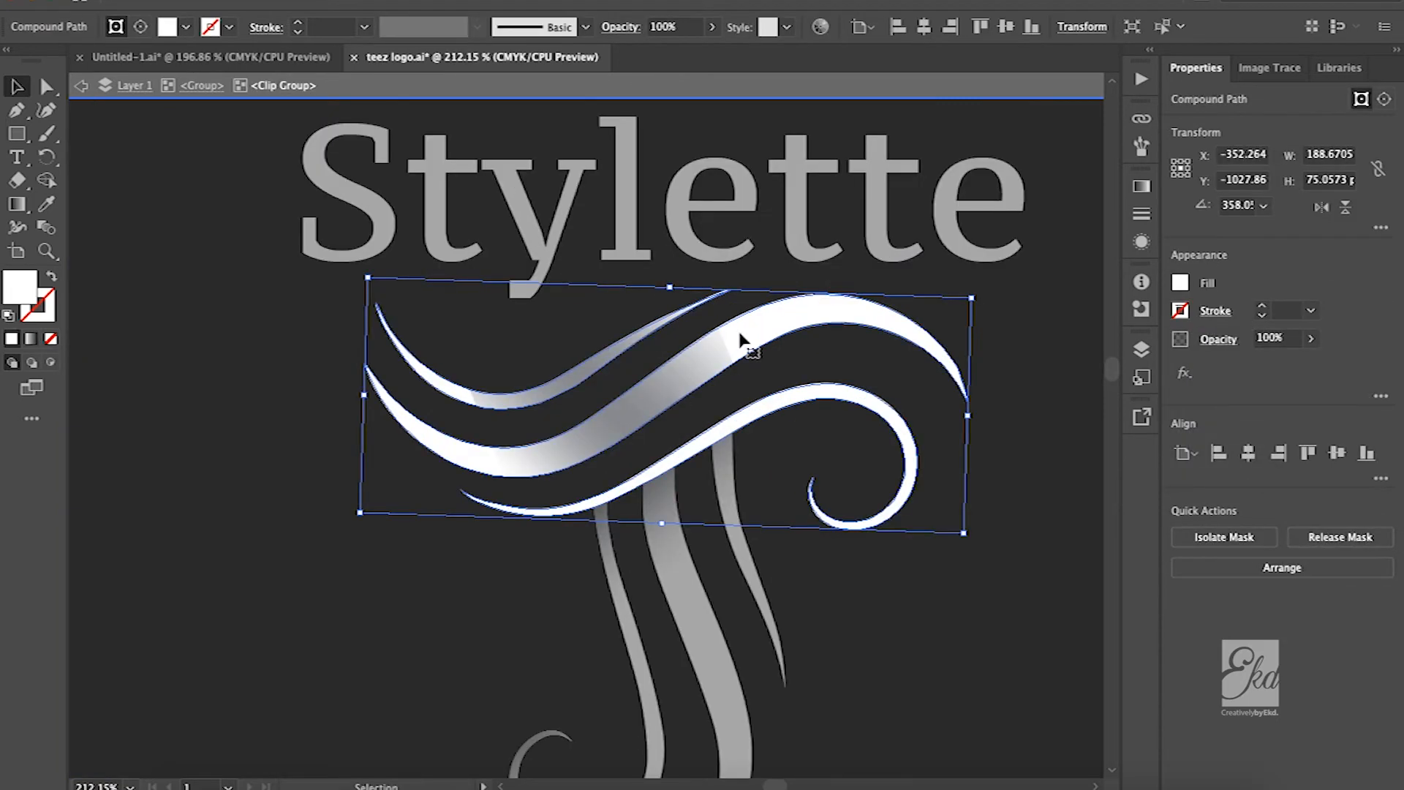
pyautogui.doubleClick(740, 338)
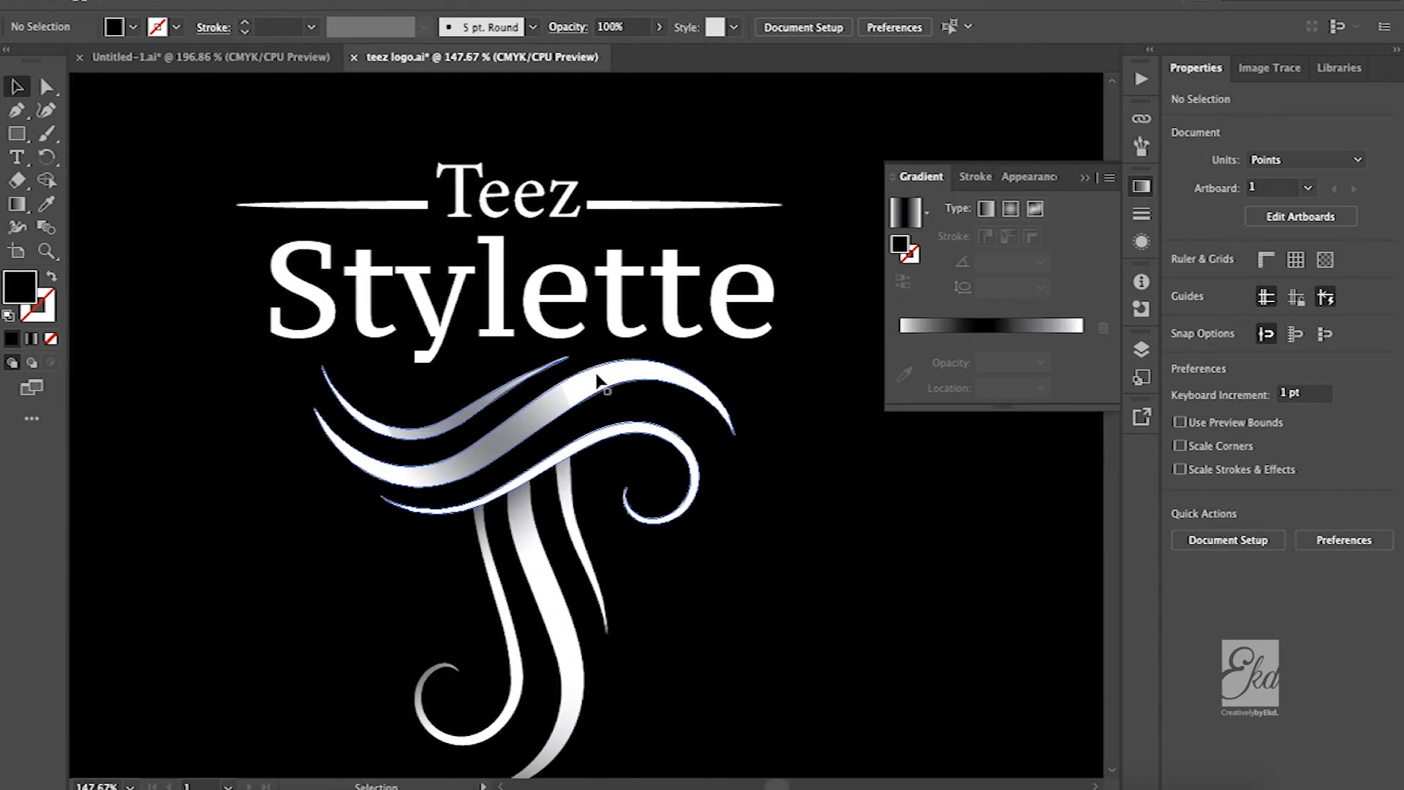
# Examine the white Teez Stylette lettering and shaded monogram on black, including the smaller monogram-only black square
pyautogui.scroll(3, 598, 415)
pyautogui.hscroll(1, 599, 415)
pyautogui.scroll(-3, 437, 603)
pyautogui.hscroll(1, 437, 604)
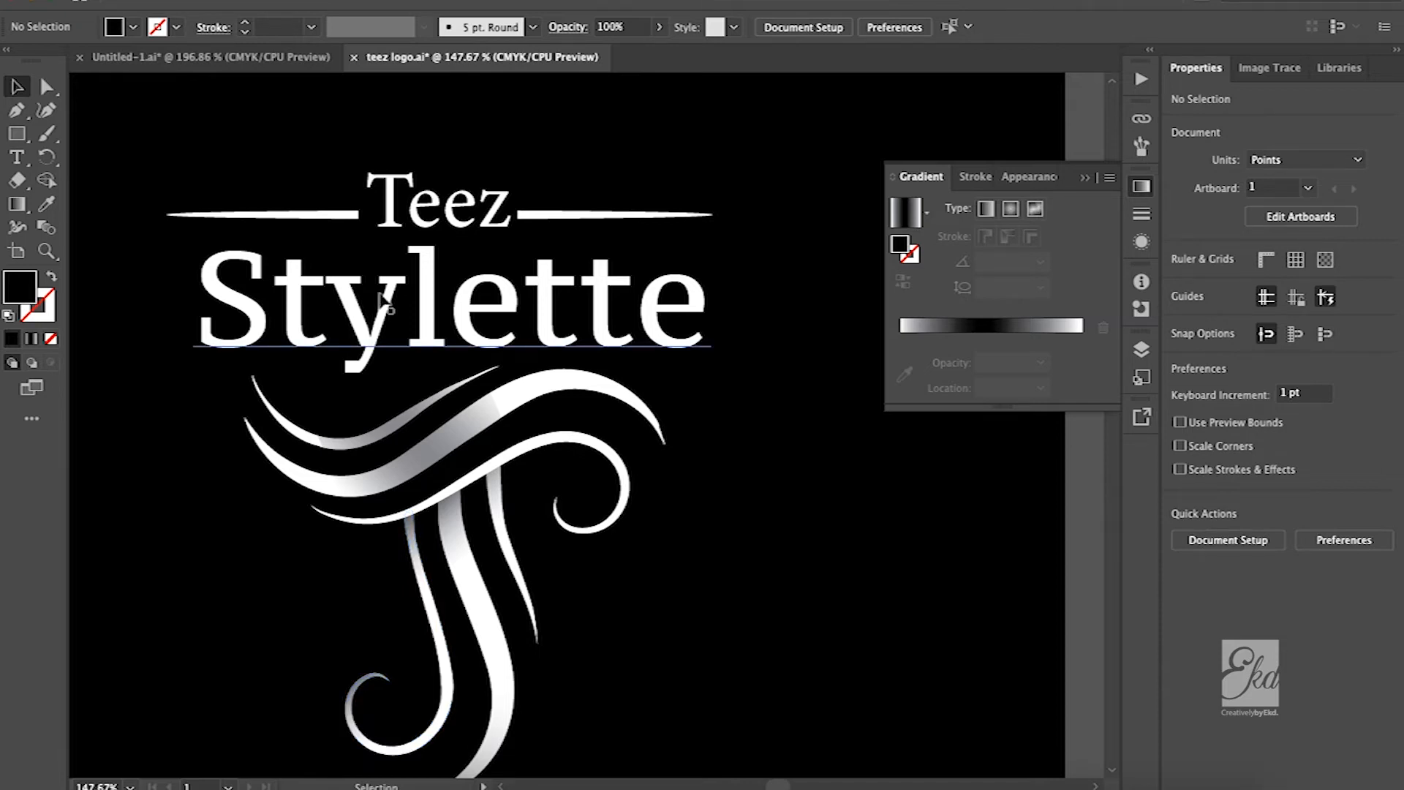
pyautogui.scroll(-4, 540, 459)
pyautogui.hscroll(1, 540, 460)
pyautogui.scroll(-3, 541, 459)
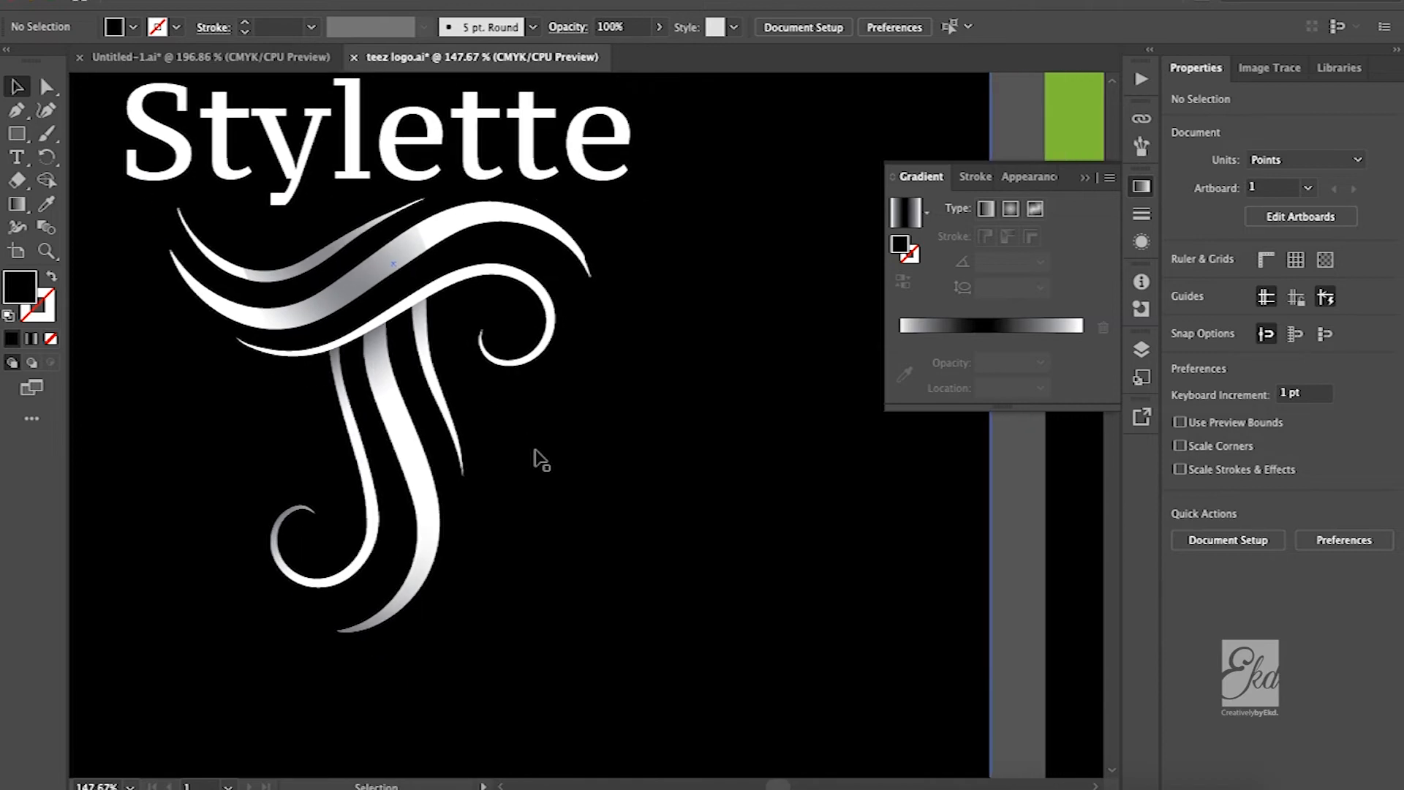
pyautogui.hscroll(8, 541, 460)
pyautogui.scroll(-5, 542, 459)
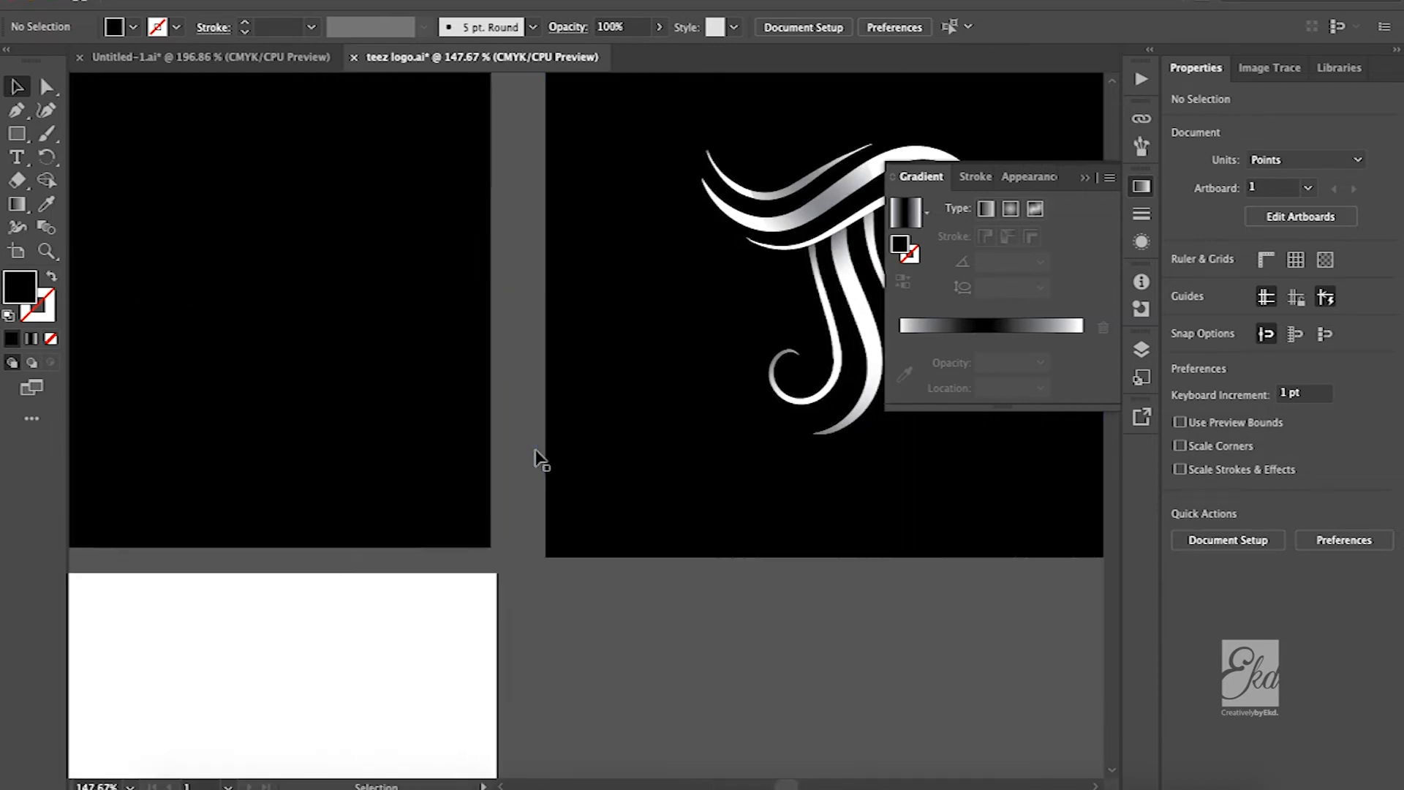
# Examine the plain black logo on the white square and collapse the Gradient panel
pyautogui.hscroll(-7, 541, 459)
pyautogui.scroll(-7, 539, 458)
pyautogui.hscroll(-3, 539, 457)
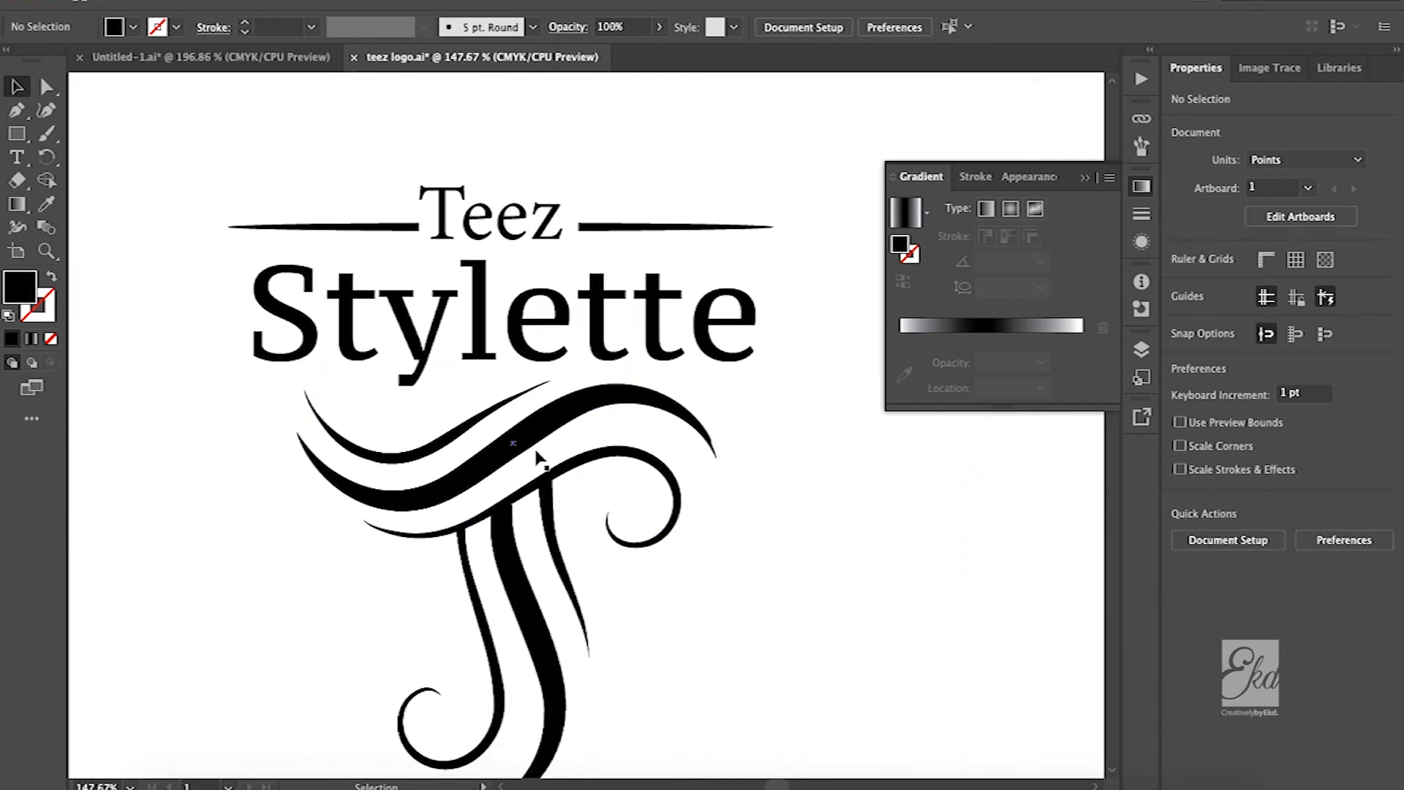
pyautogui.scroll(-2, 541, 459)
pyautogui.hscroll(2, 542, 459)
pyautogui.click(741, 471)
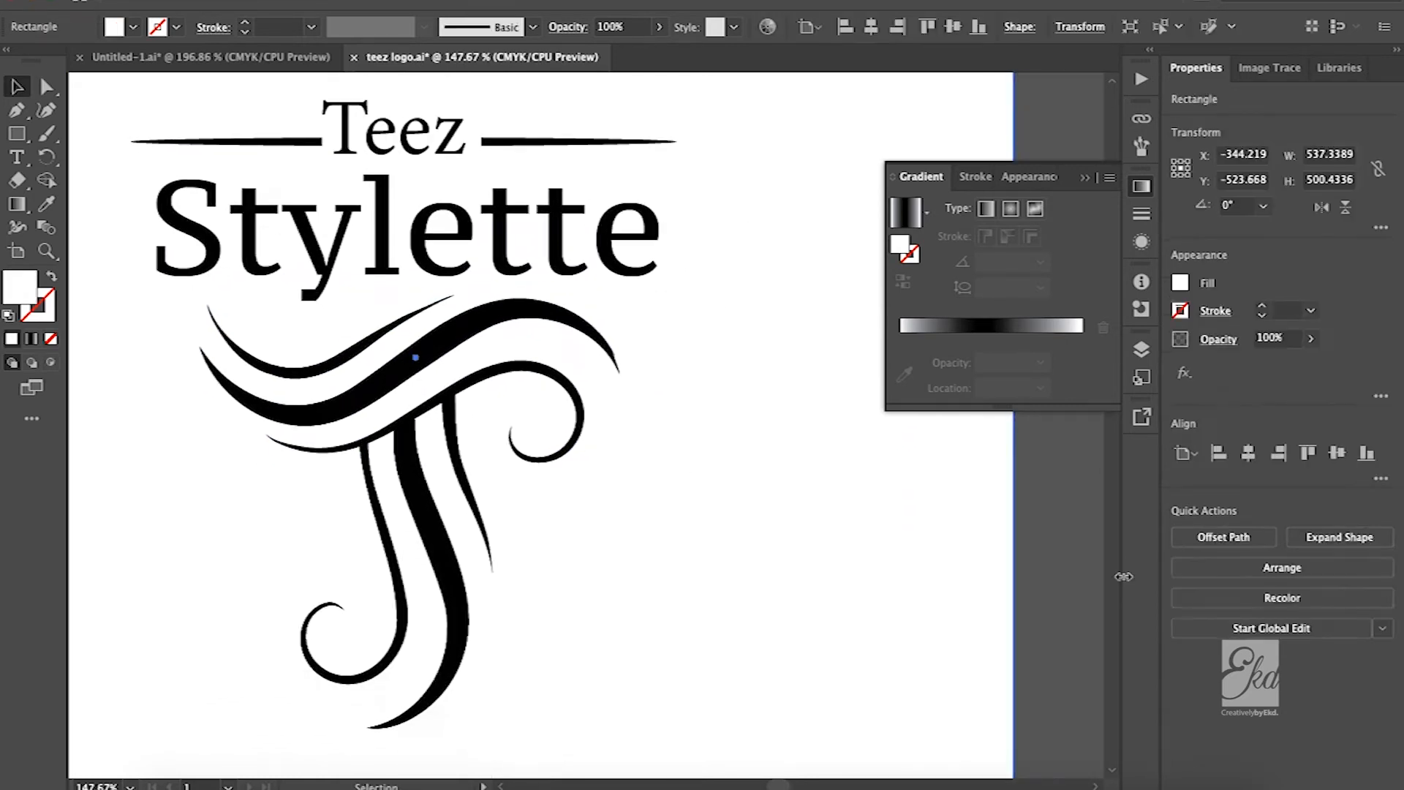
pyautogui.click(1062, 586)
pyautogui.scroll(-3, 947, 564)
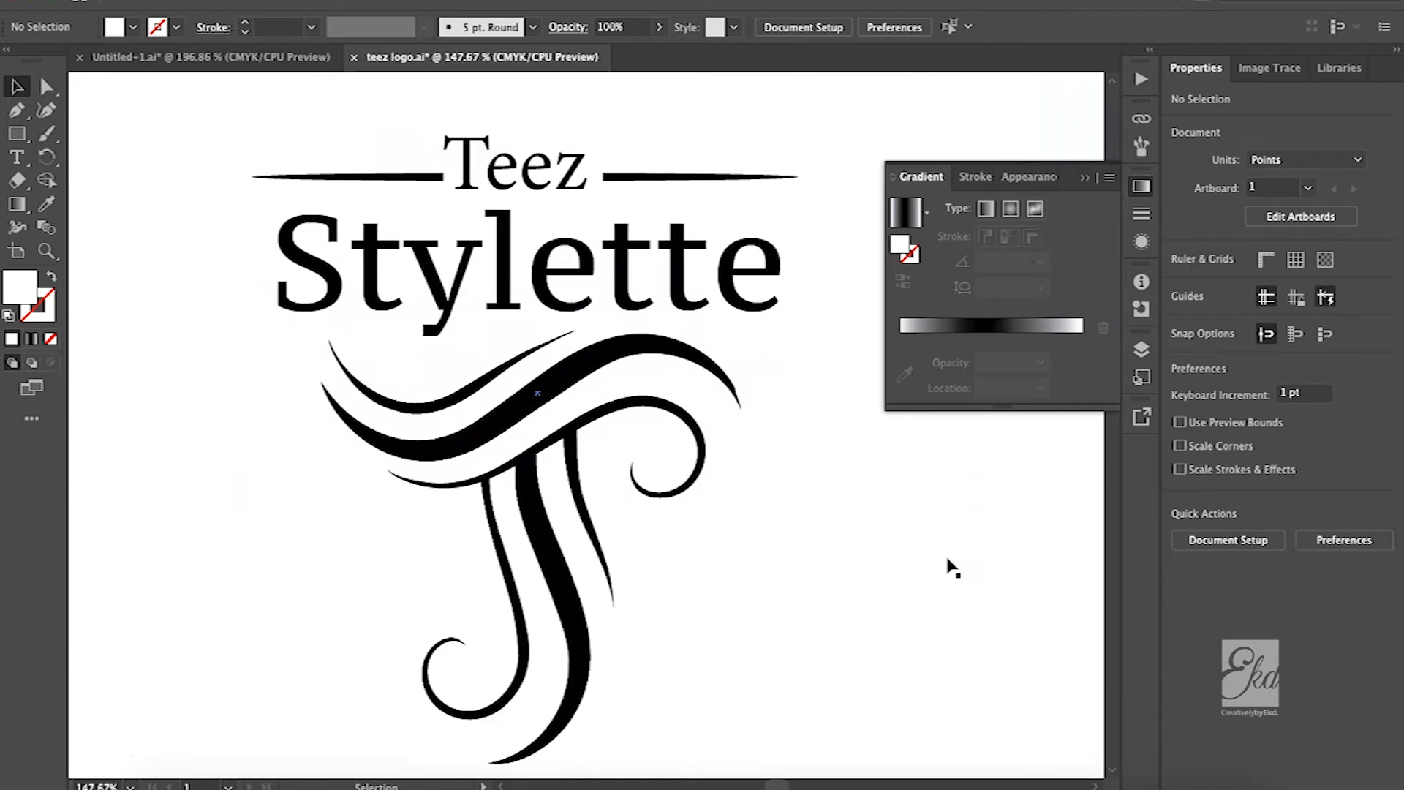
pyautogui.scroll(-2, 950, 564)
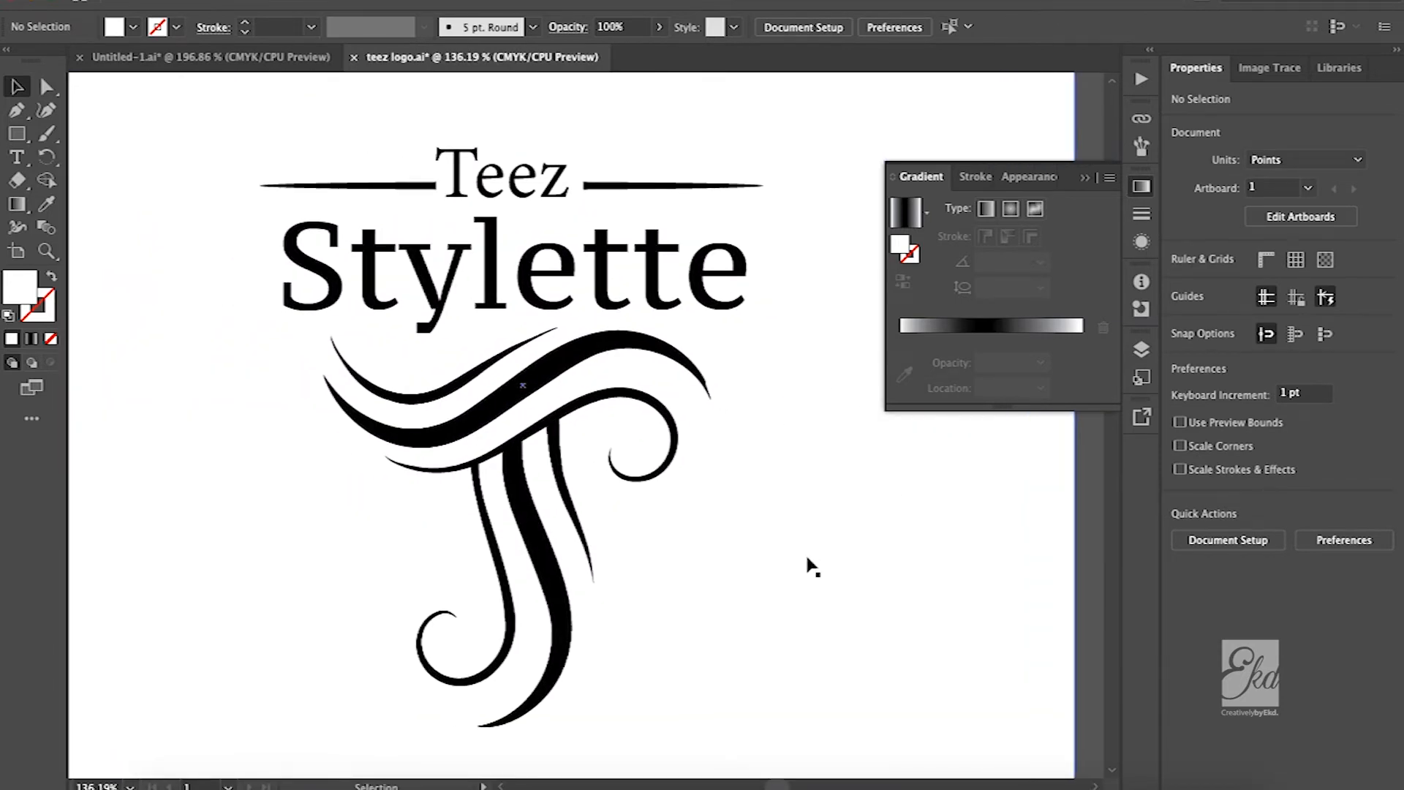
pyautogui.click(1096, 177)
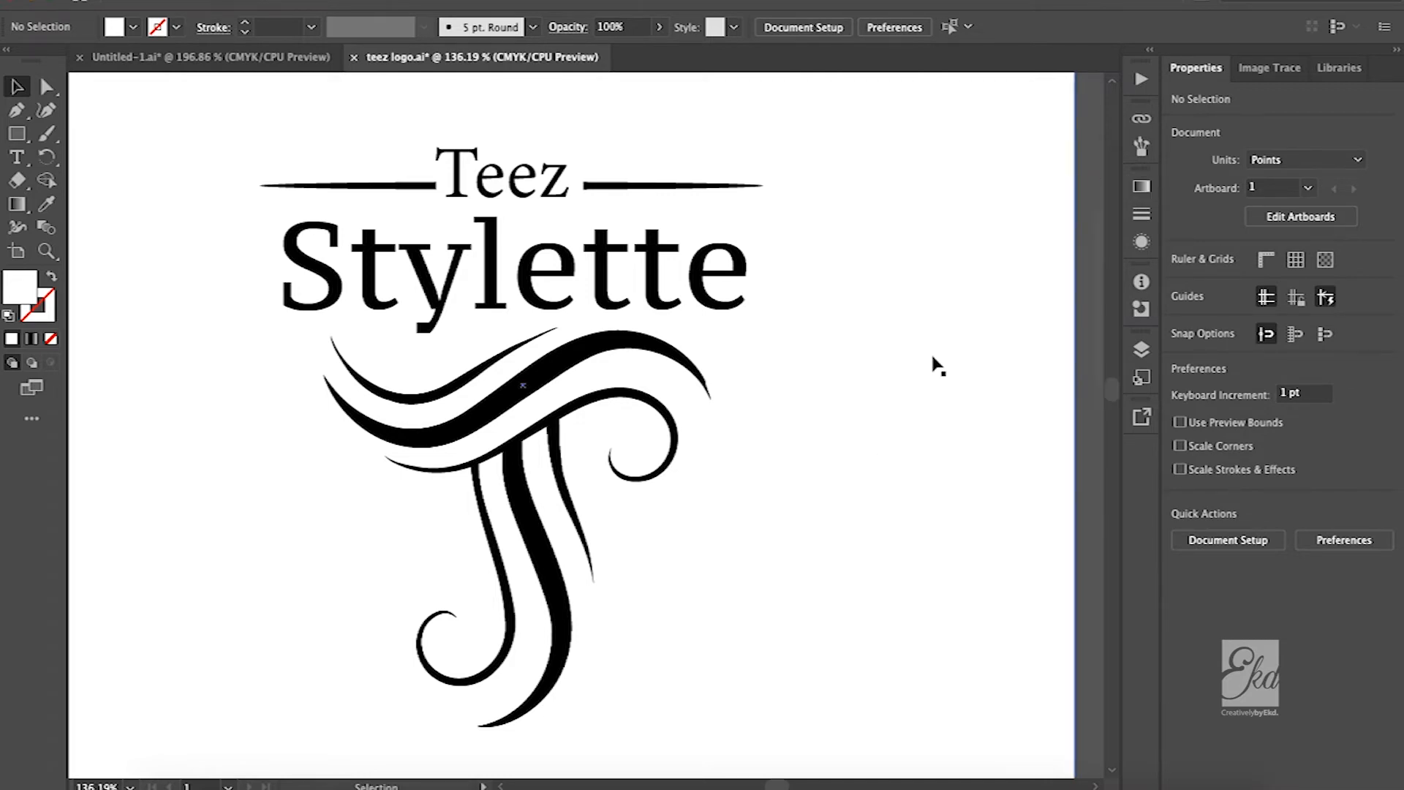
# Look over the set of logo colour versions and locate the MOCK-UPS section beside them
pyautogui.hotkey('ctrl', '0')
pyautogui.scroll(-3, 895, 430)
pyautogui.scroll(4, 894, 430)
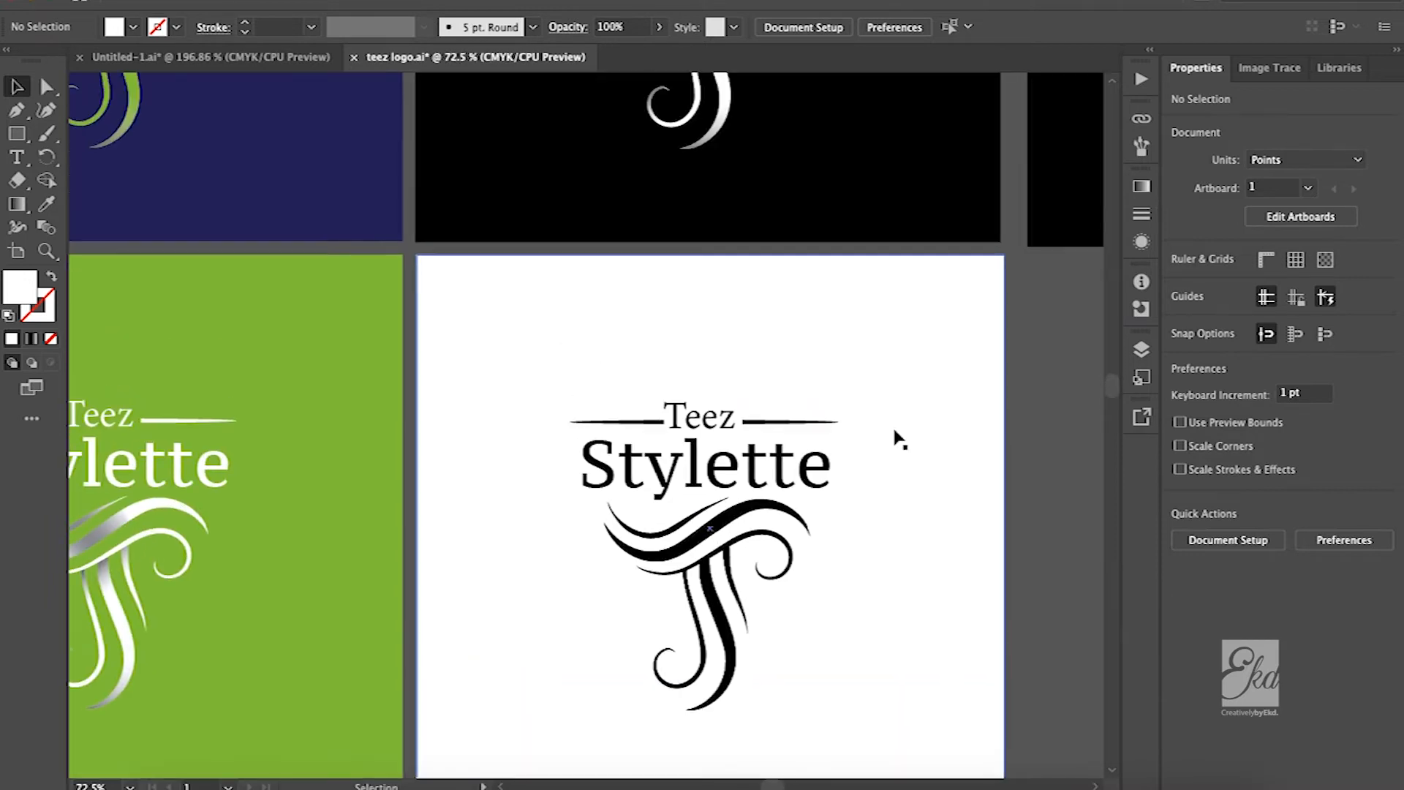
pyautogui.scroll(3, 894, 430)
pyautogui.scroll(-2, 897, 439)
pyautogui.hscroll(5, 897, 438)
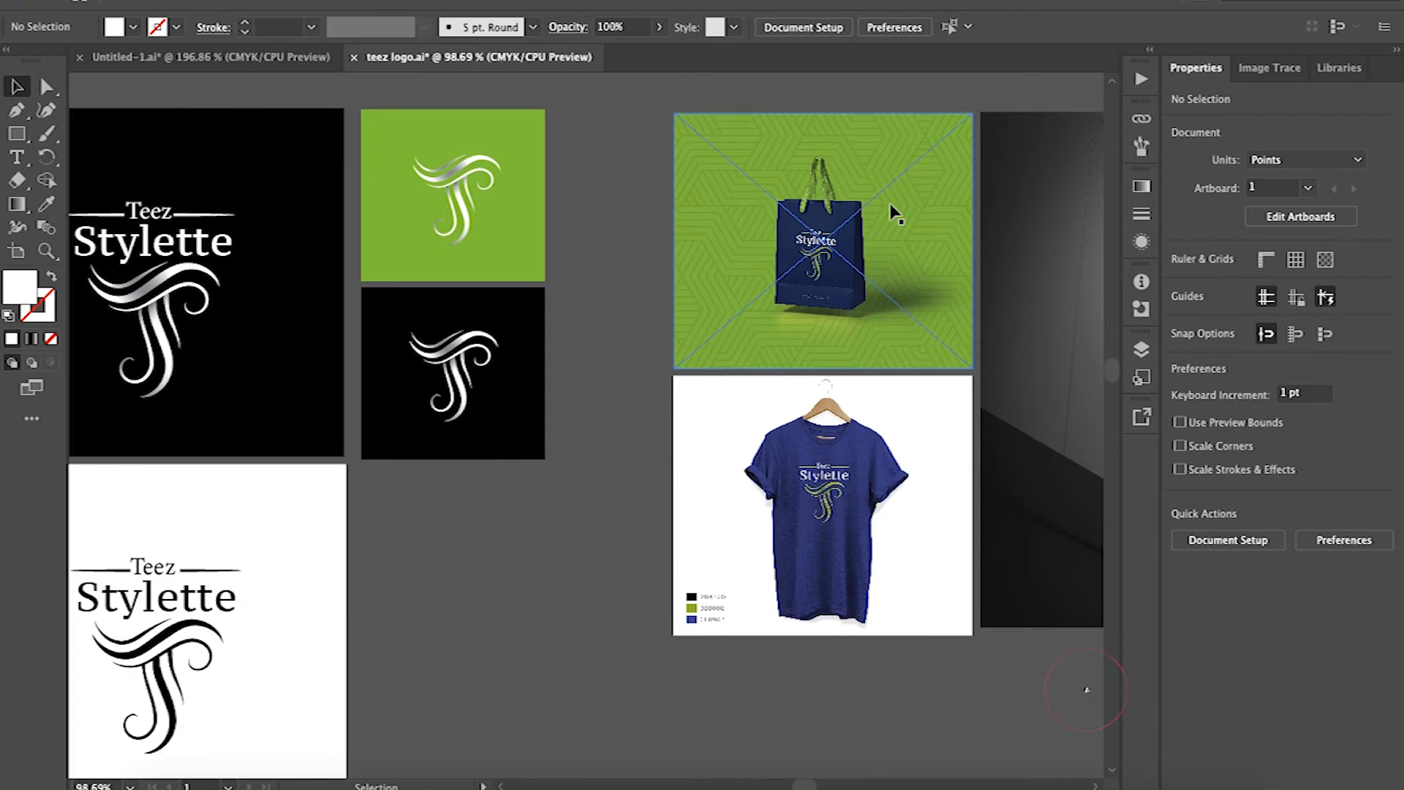
pyautogui.scroll(3, 894, 210)
pyautogui.scroll(-3, 893, 212)
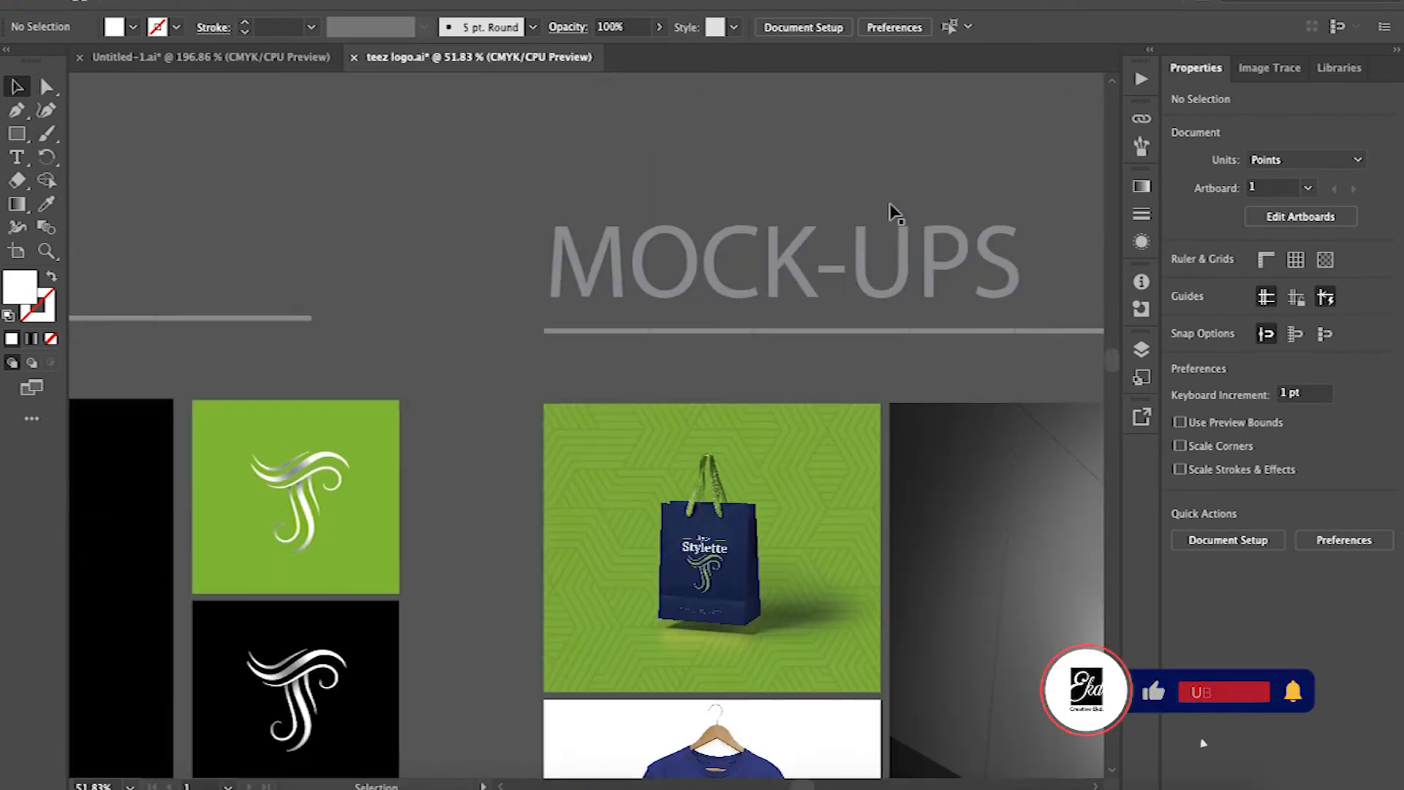
# Examine the logo on the navy shopping bag, the blue T-shirt and the illuminated cube sign mock-ups
pyautogui.hscroll(5, 892, 212)
pyautogui.scroll(-2, 892, 212)
pyautogui.hscroll(4, 894, 212)
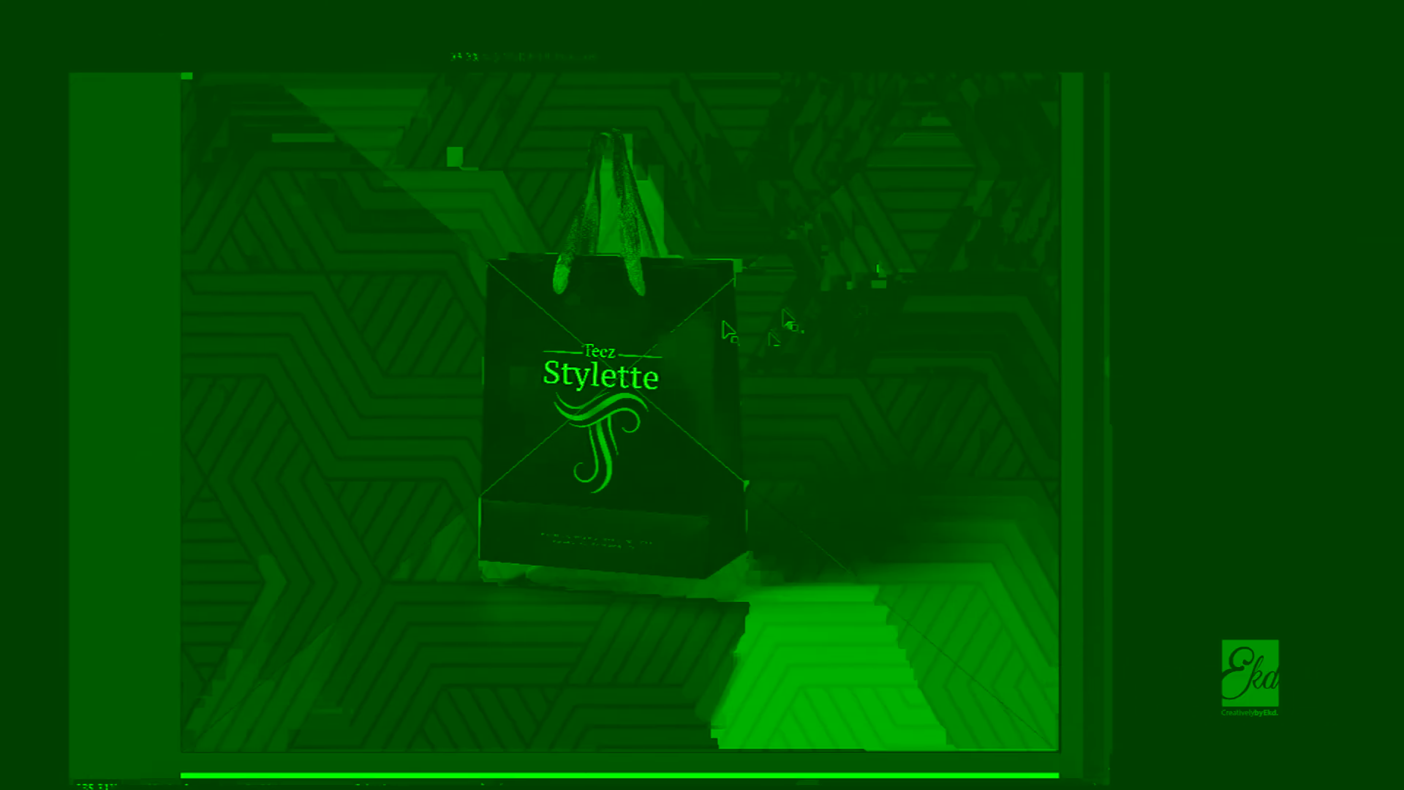
pyautogui.click(170, 294)
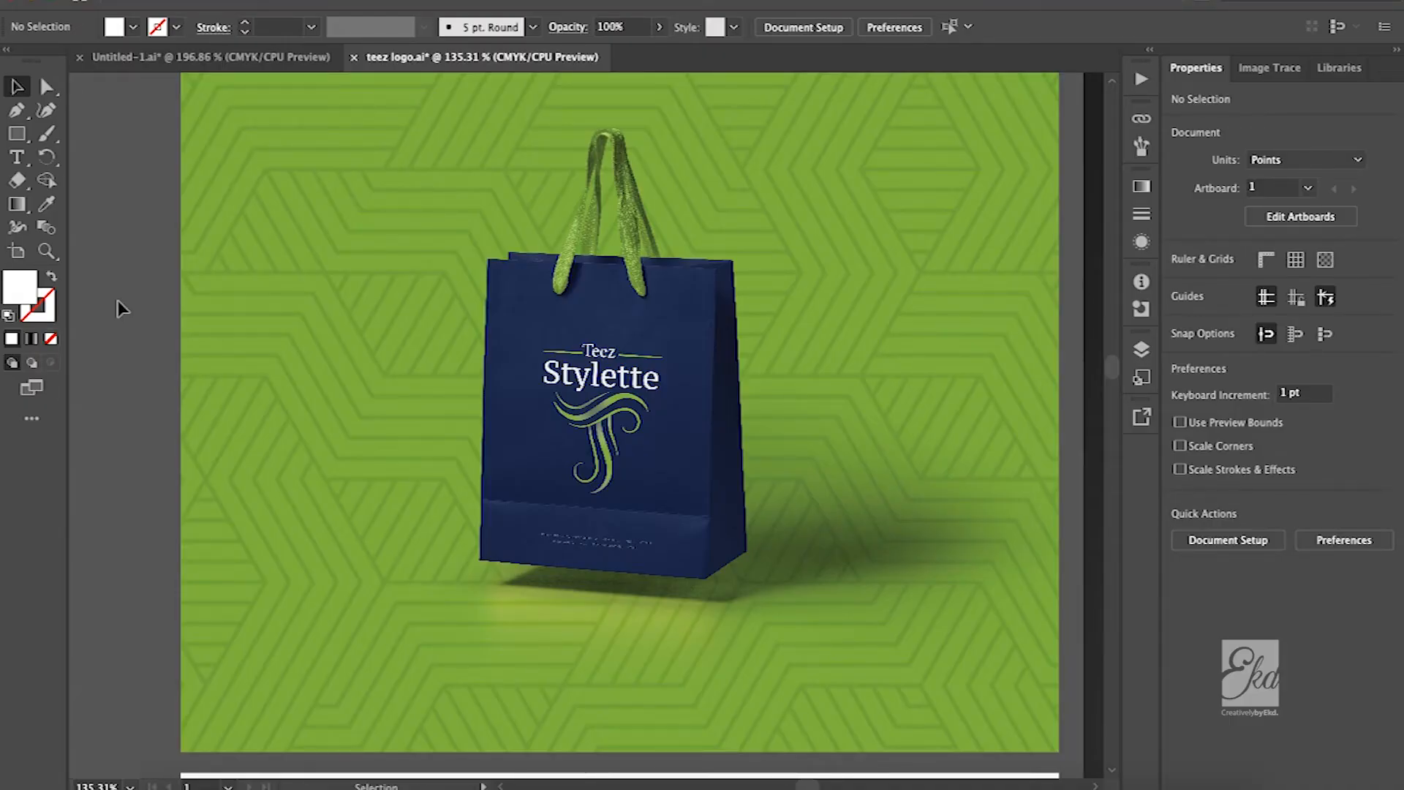
pyautogui.scroll(-10, 344, 401)
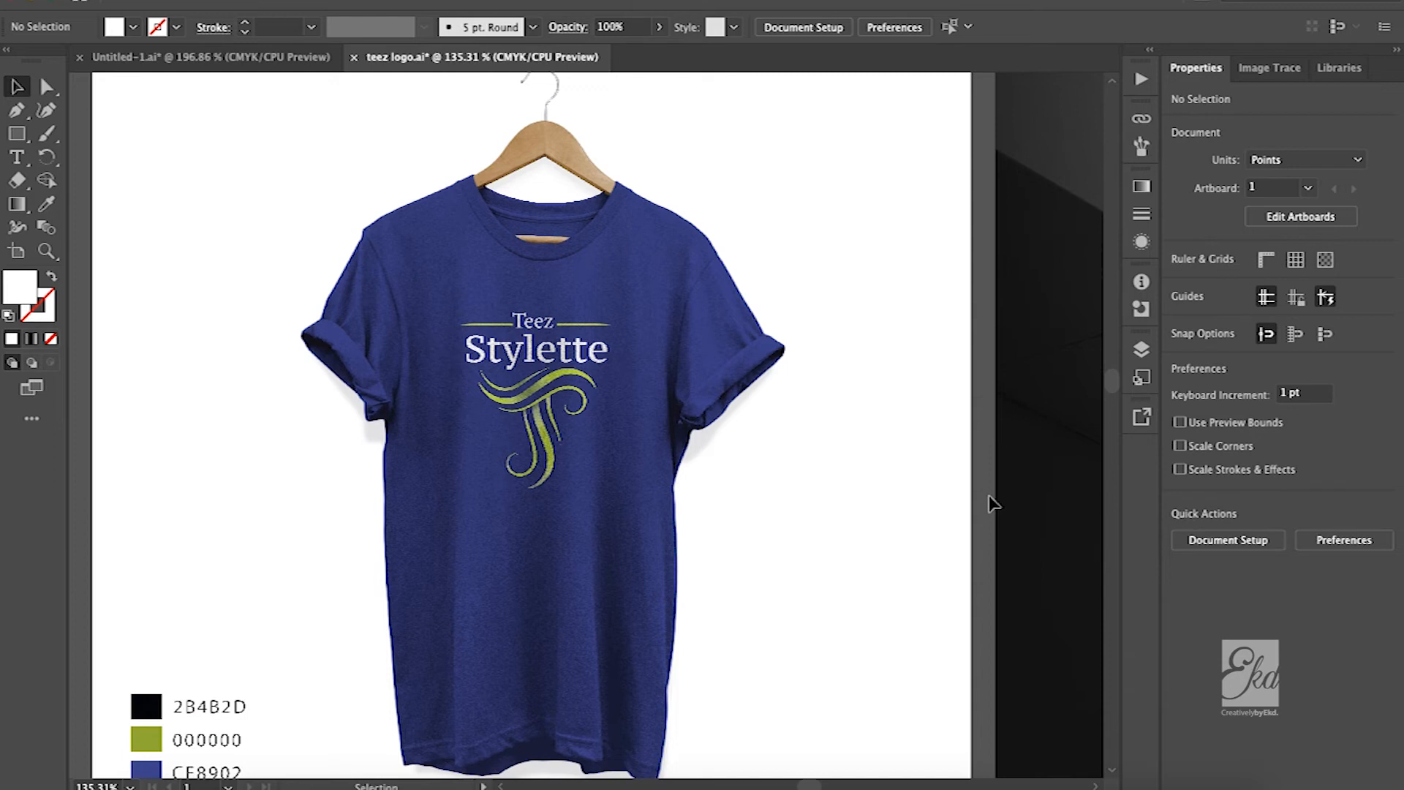
pyautogui.hscroll(10, 992, 503)
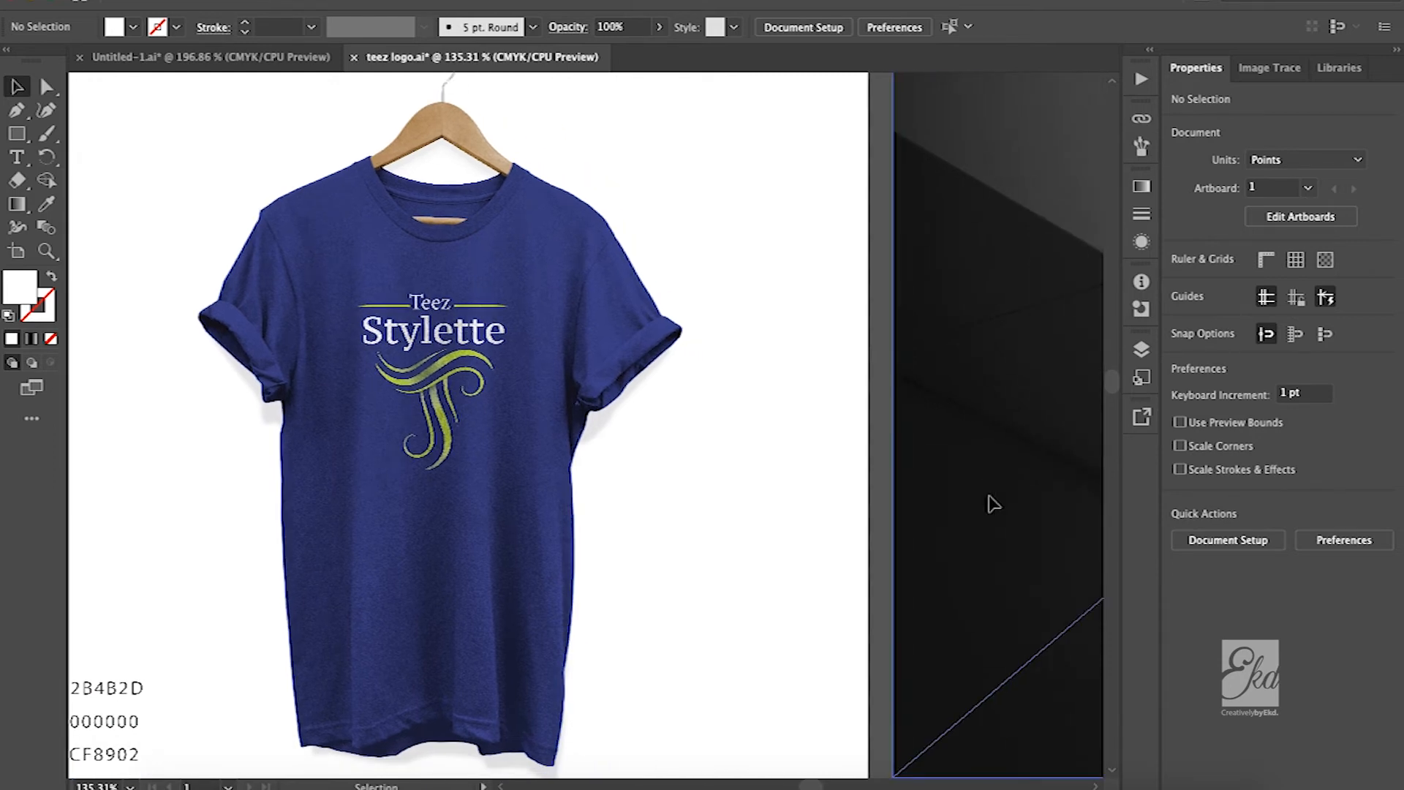
pyautogui.scroll(-4, 989, 509)
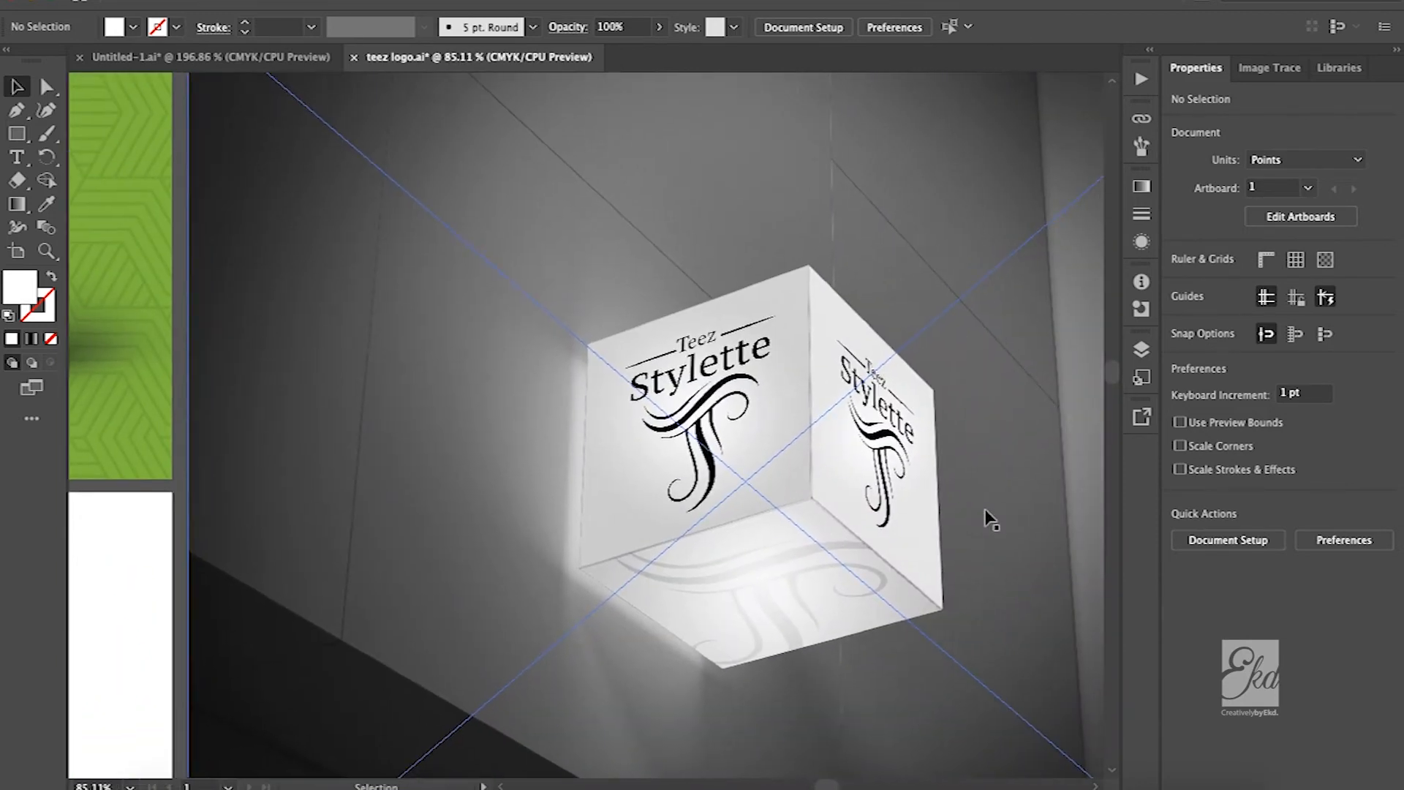
pyautogui.hscroll(2, 988, 517)
pyautogui.scroll(-1, 988, 517)
pyautogui.scroll(-2, 855, 538)
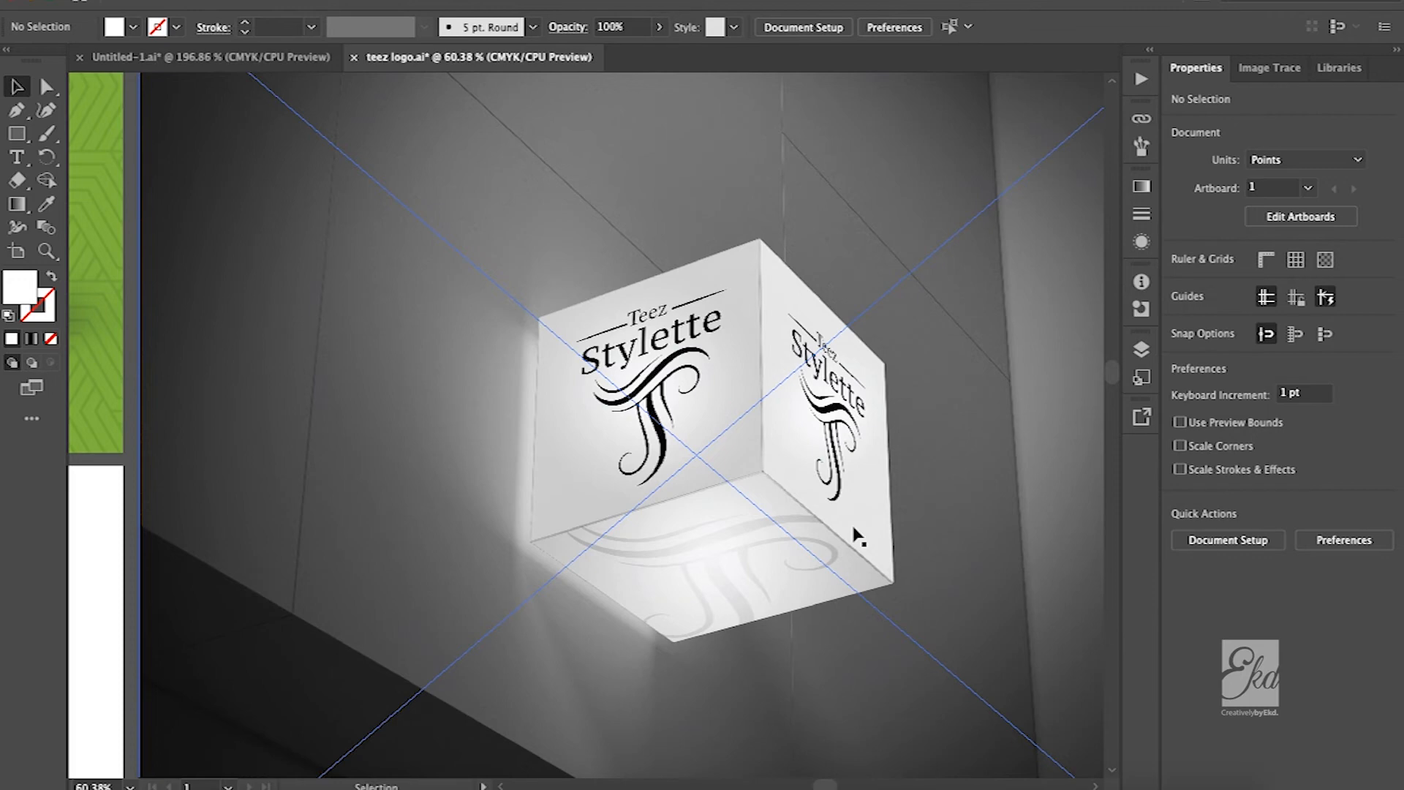
# Return from the mock-ups to the logo versions and examine the white logo on black up close
pyautogui.hscroll(-5, 856, 538)
pyautogui.scroll(3, 859, 537)
pyautogui.hscroll(-4, 860, 538)
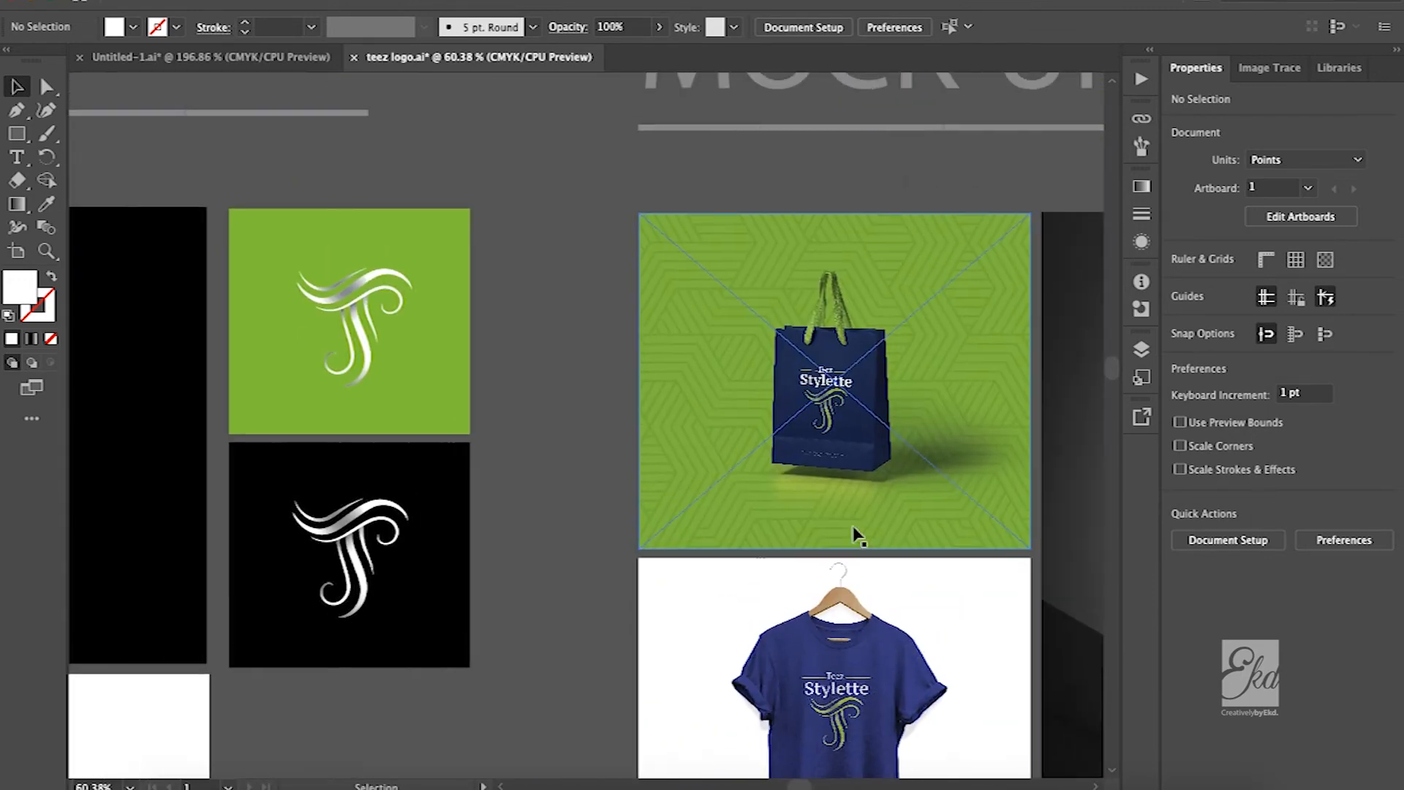
pyautogui.hscroll(-8, 517, 417)
pyautogui.scroll(-1, 518, 417)
pyautogui.scroll(-1, 503, 422)
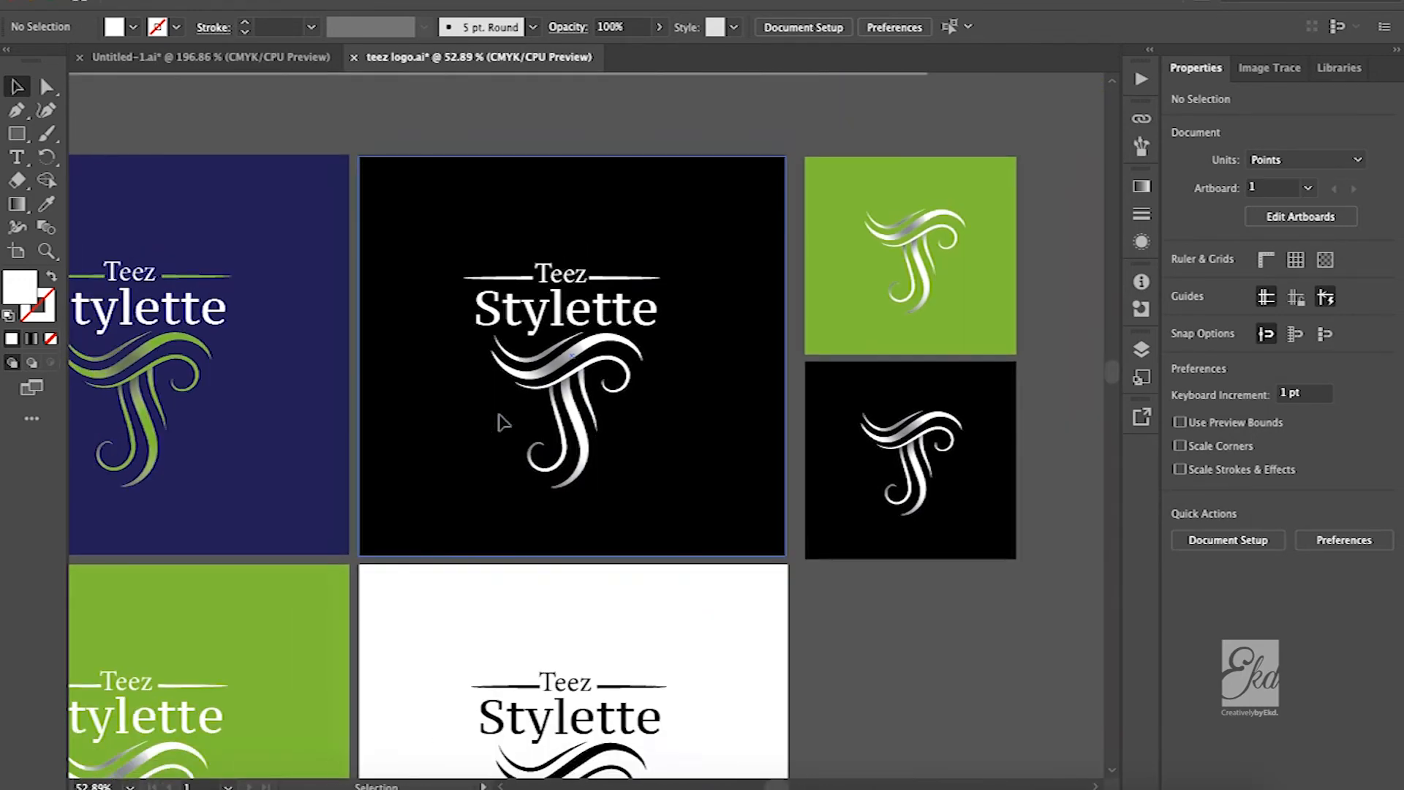
pyautogui.hscroll(-5, 504, 422)
pyautogui.scroll(2, 713, 384)
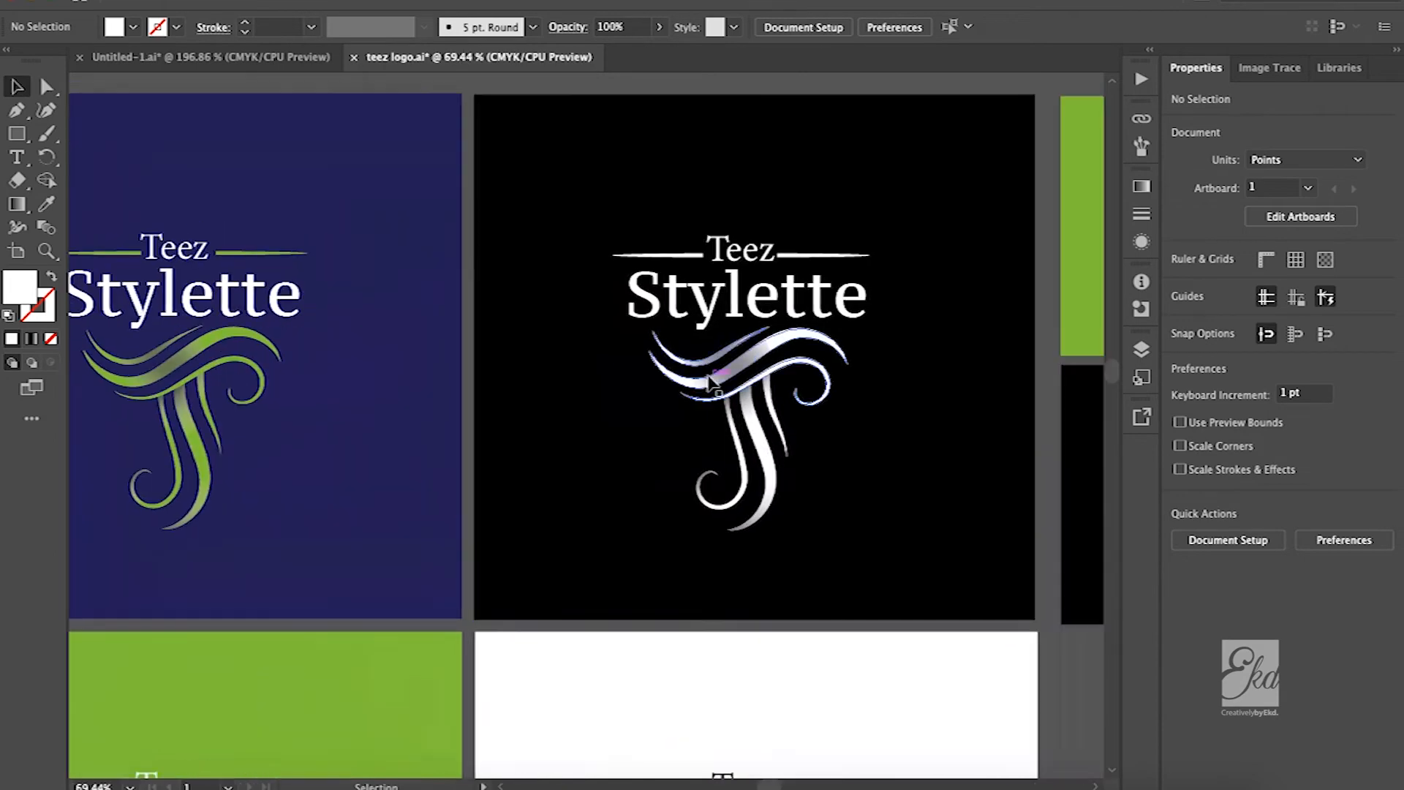
pyautogui.hscroll(5, 698, 382)
pyautogui.scroll(3, 699, 382)
pyautogui.hscroll(-8, 705, 382)
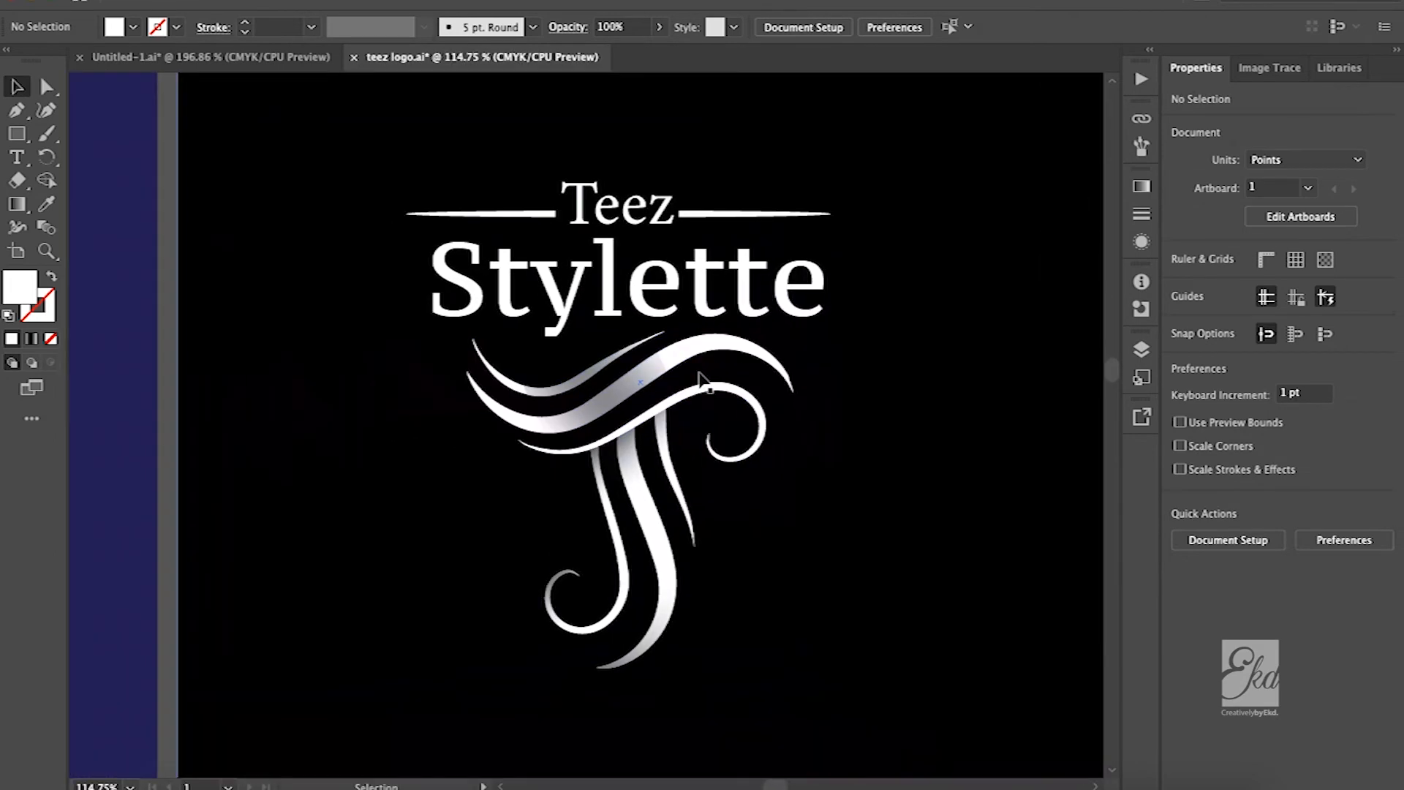
# Compare the full Teez Stylette logo across its navy, green, white and black backgrounds
pyautogui.scroll(-2, 704, 382)
pyautogui.hscroll(-8, 704, 382)
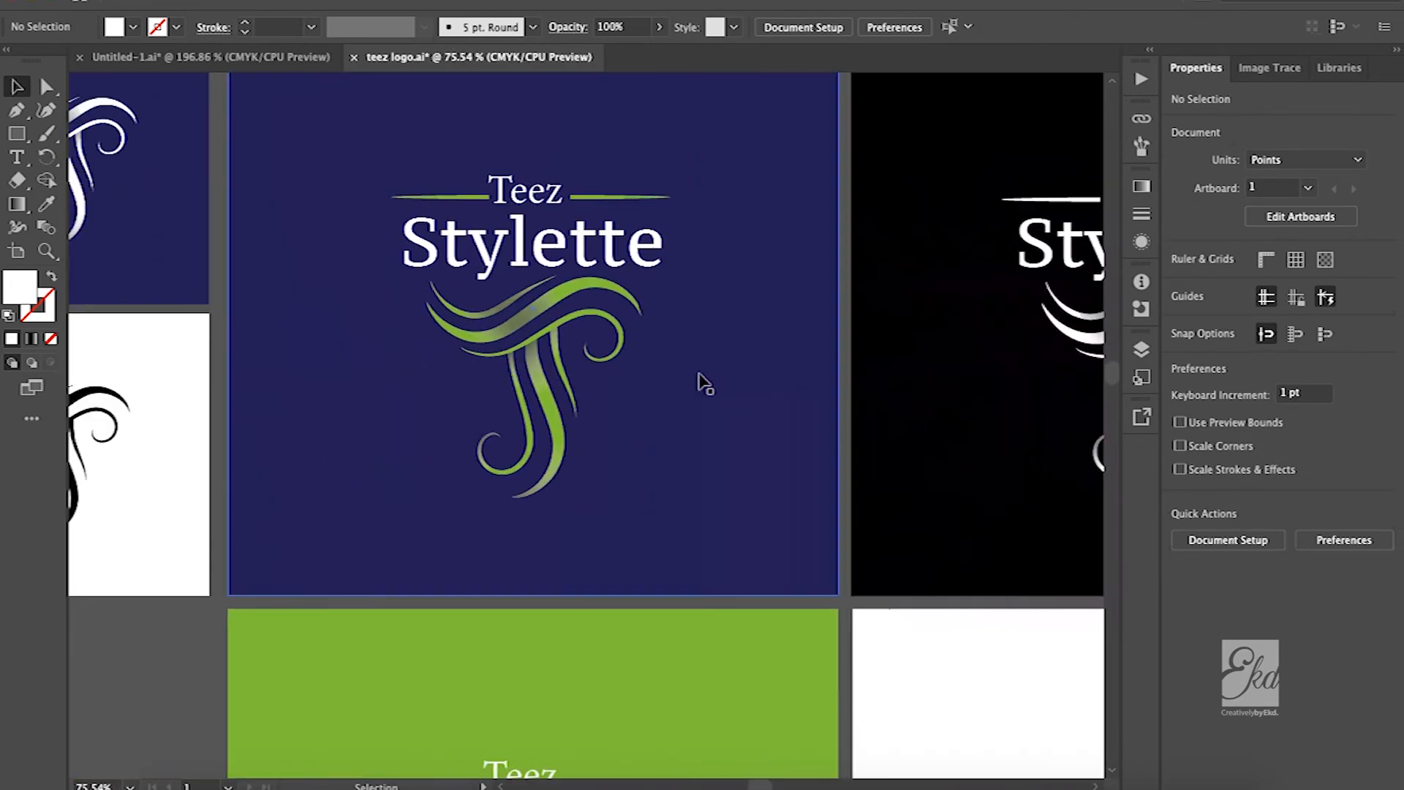
pyautogui.scroll(-1, 705, 382)
pyautogui.hscroll(3, 680, 296)
pyautogui.scroll(-4, 680, 296)
pyautogui.hscroll(6, 680, 296)
pyautogui.scroll(-1, 680, 296)
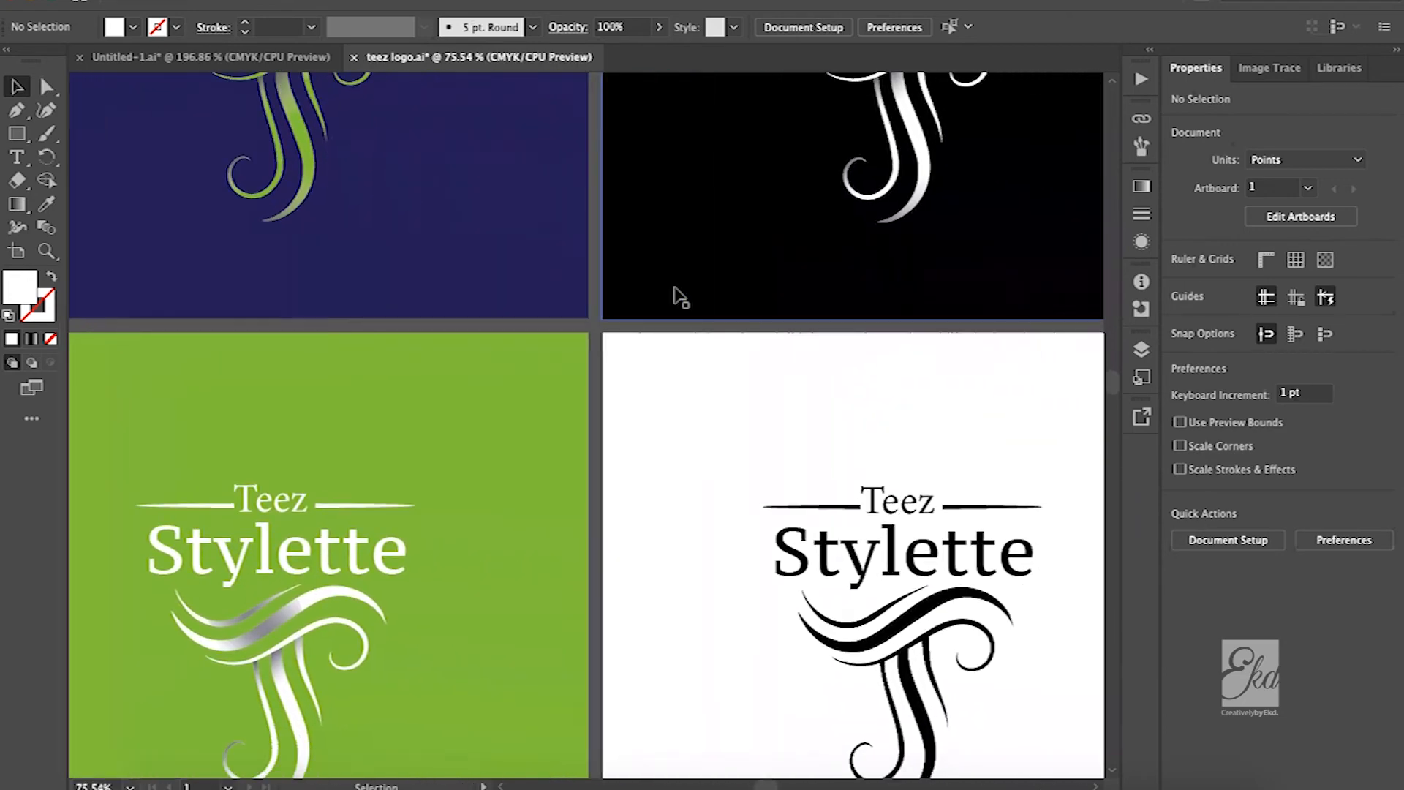
pyautogui.scroll(3, 681, 296)
pyautogui.scroll(-2, 681, 296)
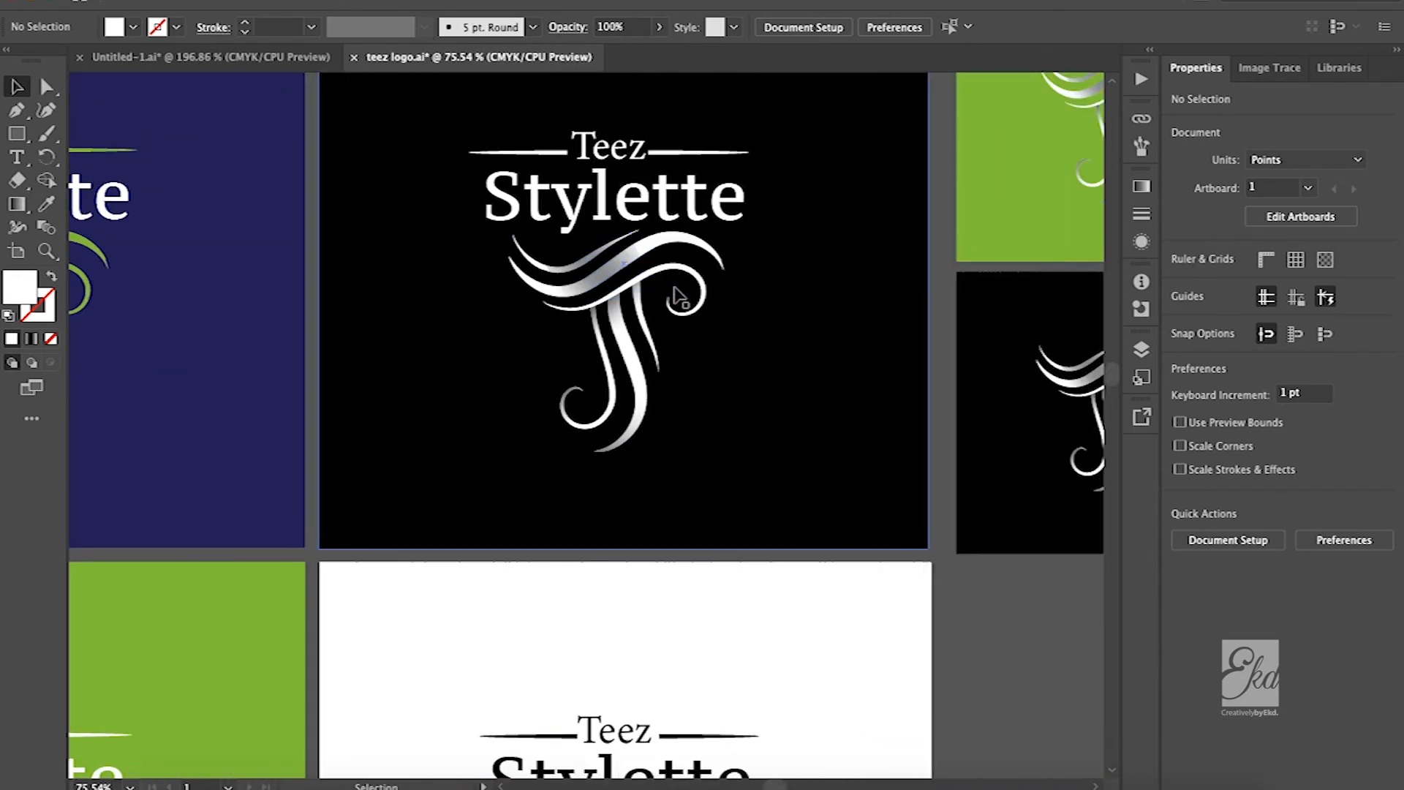
# Revisit the bag and T-shirt mock-ups and finish on a close view of the white logo on black
pyautogui.hscroll(4, 680, 296)
pyautogui.hscroll(4, 680, 296)
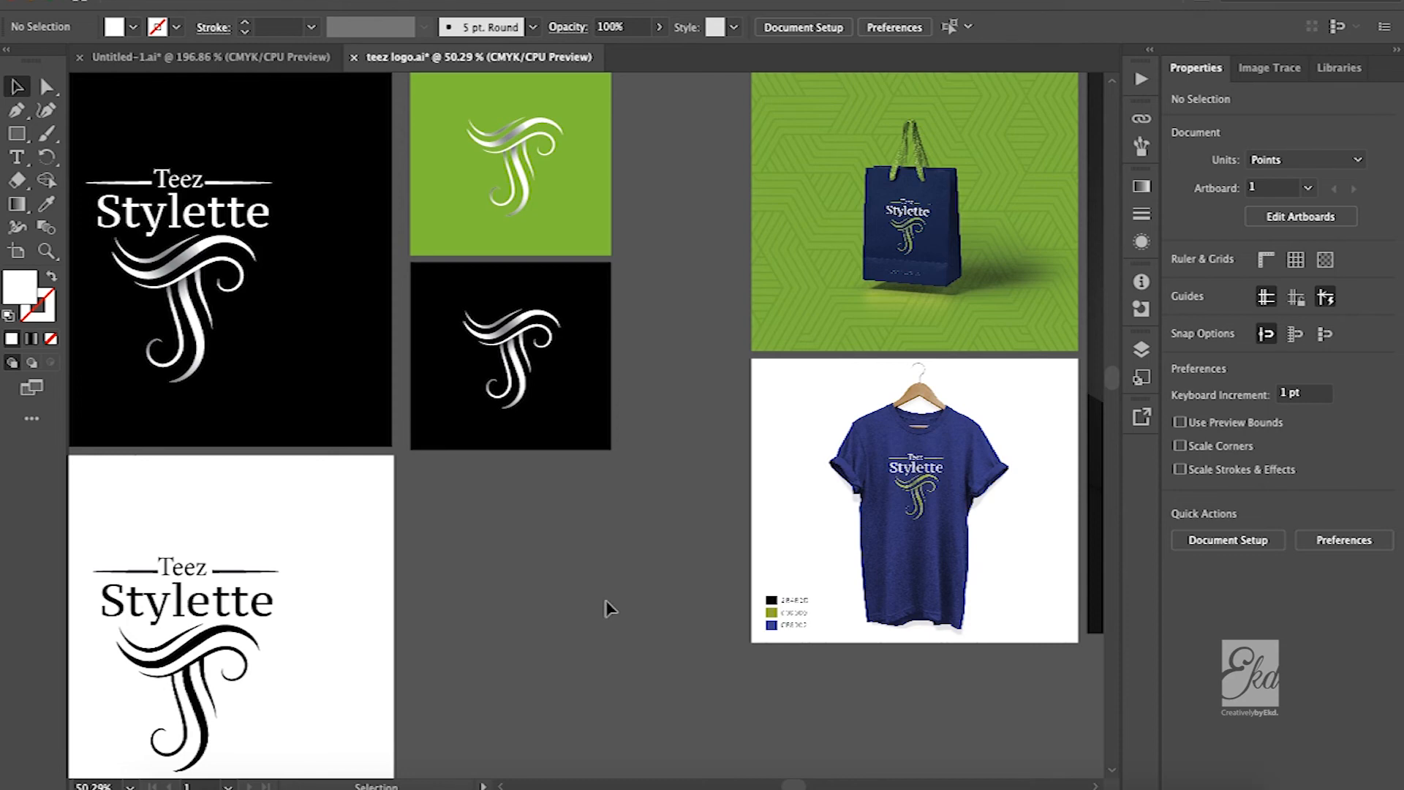
pyautogui.hscroll(5, 605, 609)
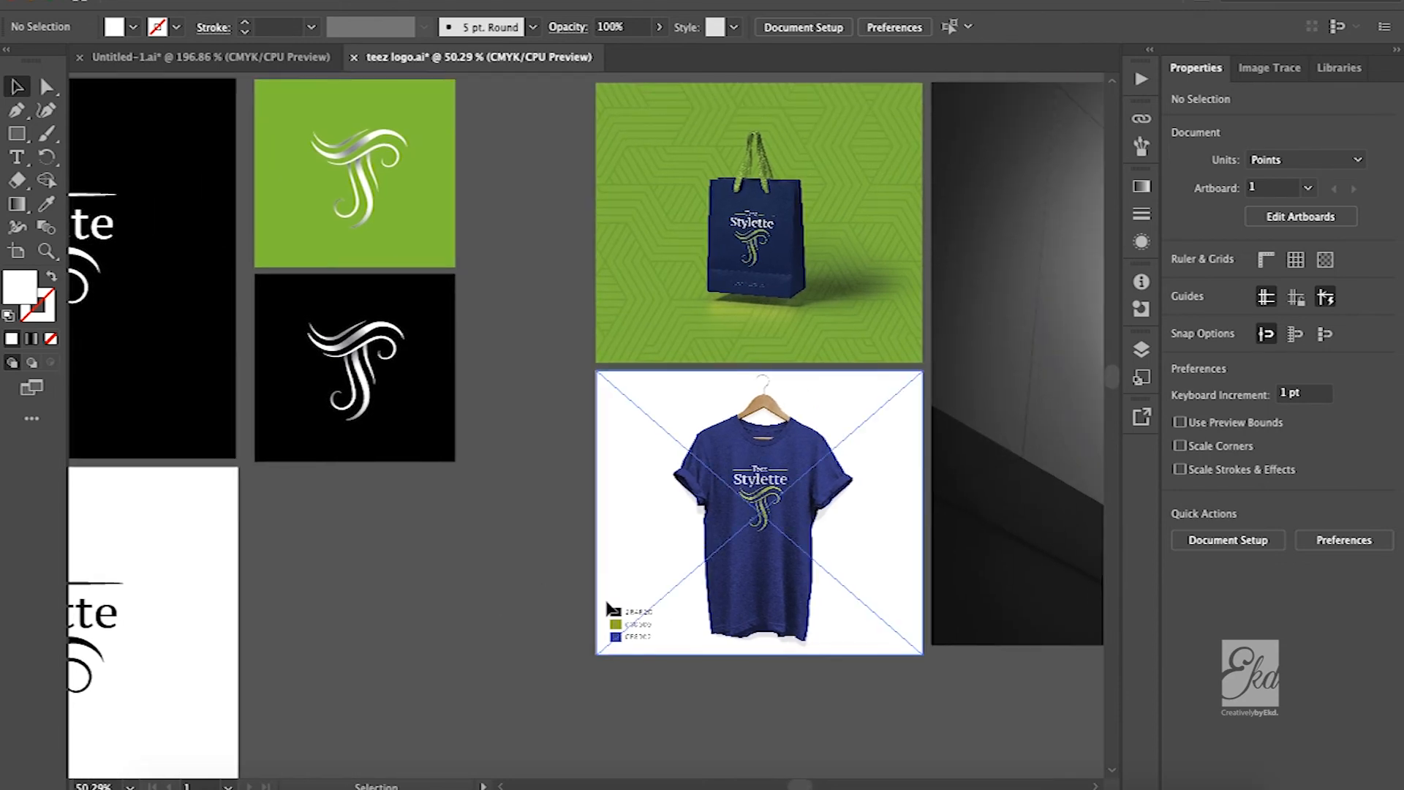
pyautogui.hscroll(-10, 220, 329)
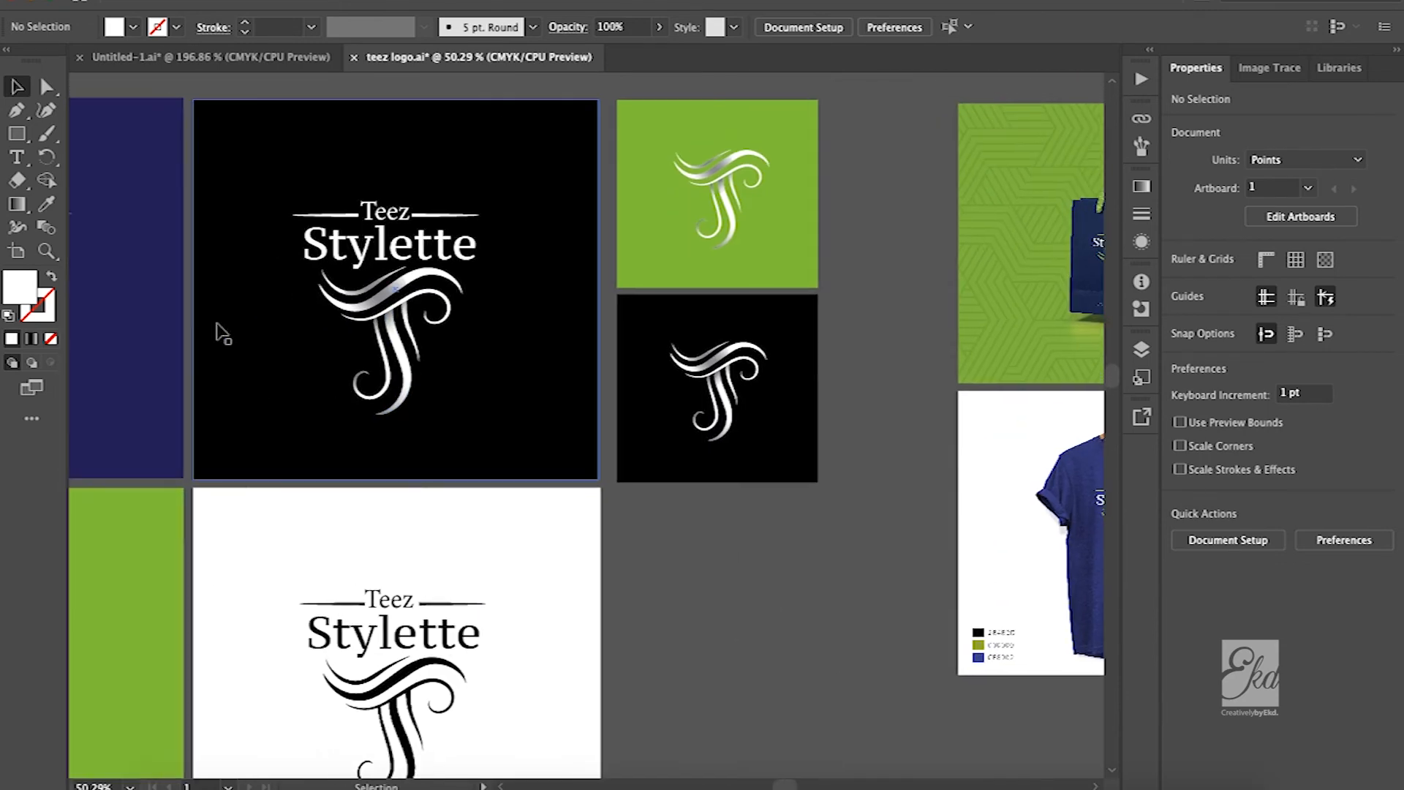
pyautogui.scroll(4, 428, 376)
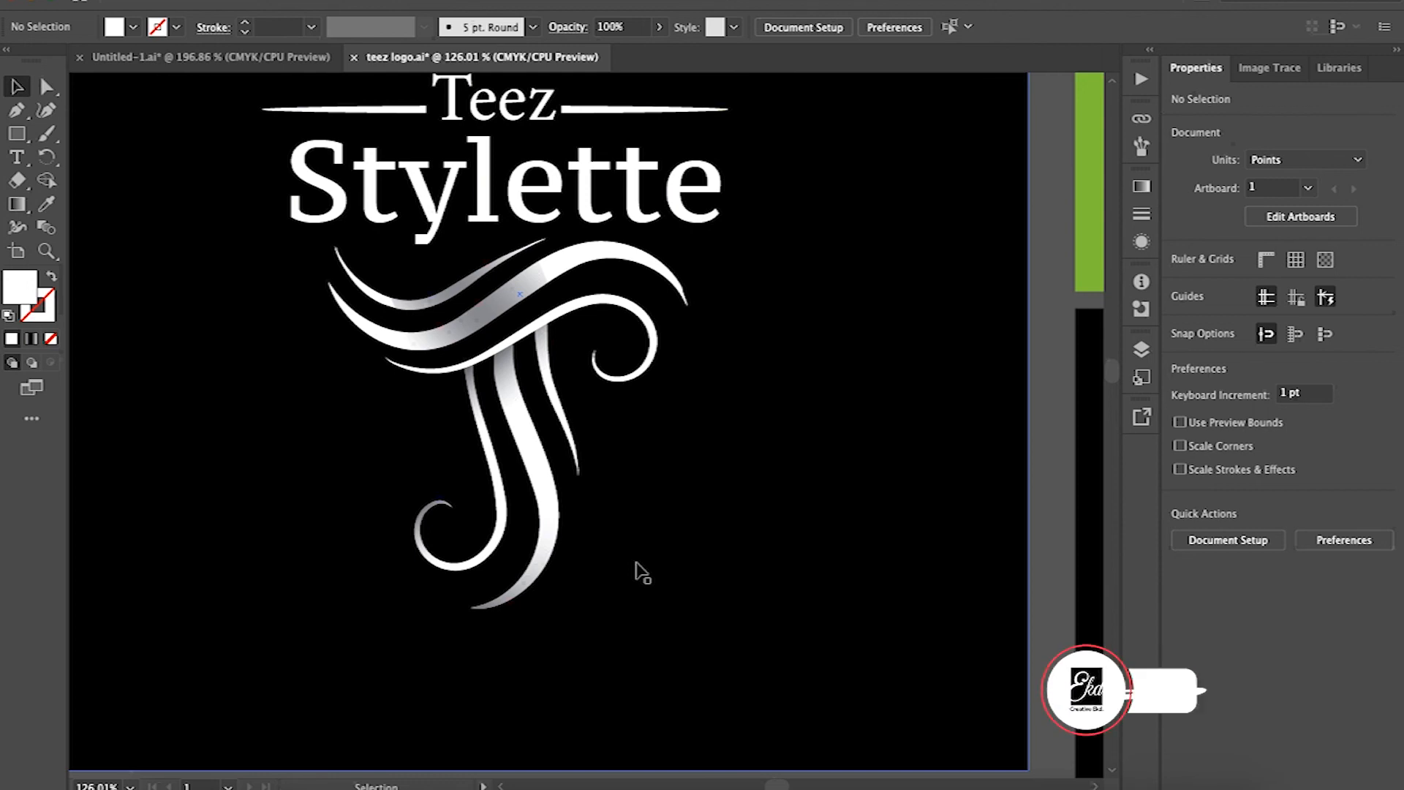
pyautogui.scroll(3, 636, 563)
pyautogui.hscroll(-1, 636, 562)
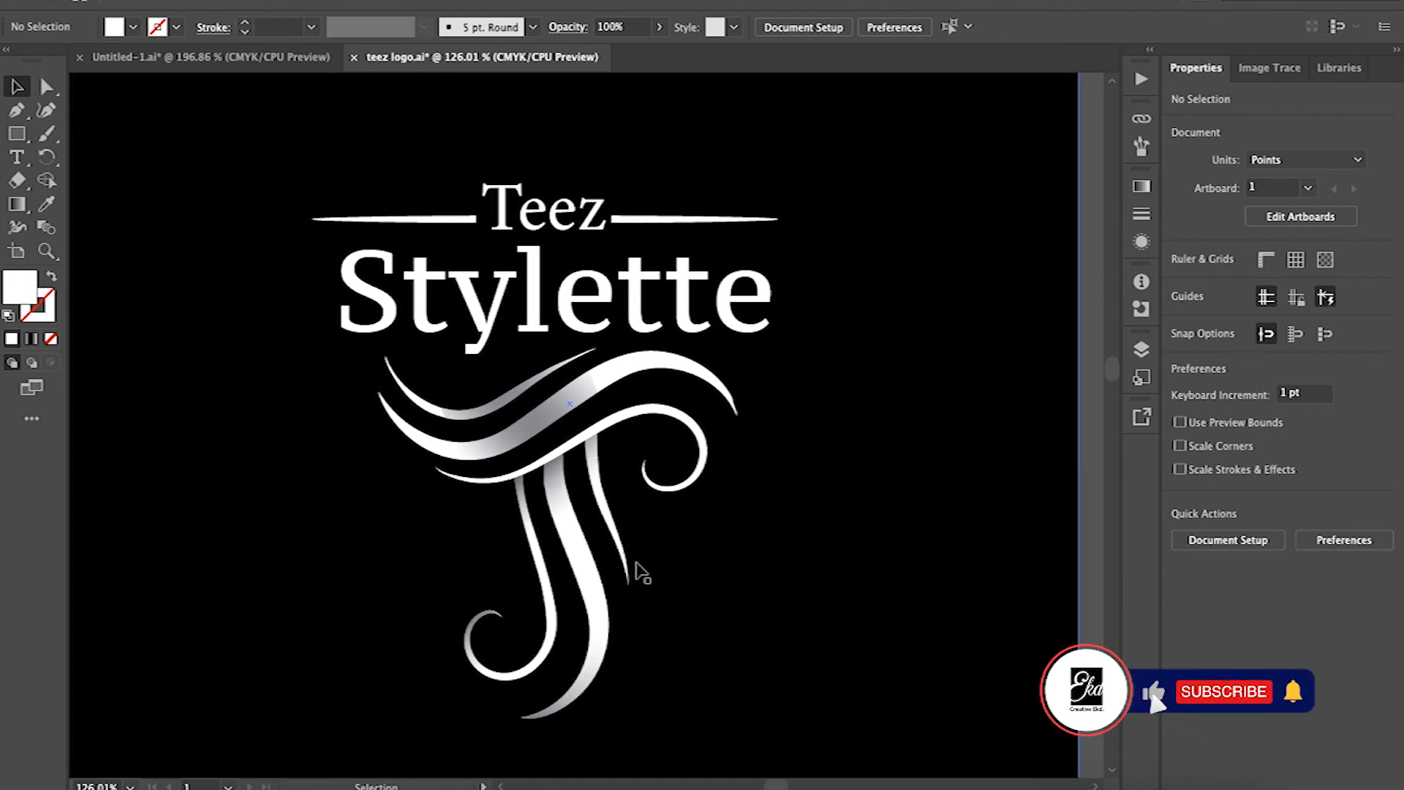